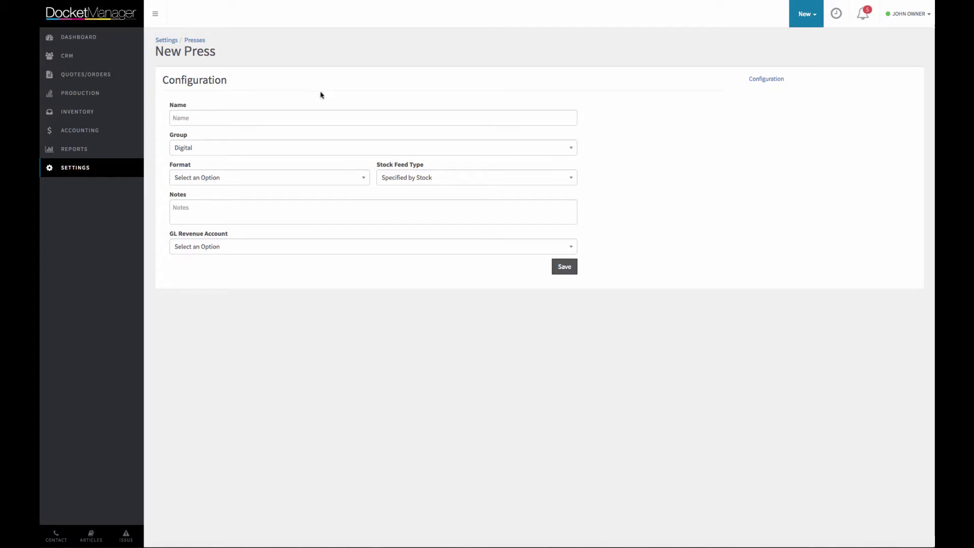
# Step: Name the new press Ricoh, assign it to the Digital group and set its format to Digital
pyautogui.click(308, 120)
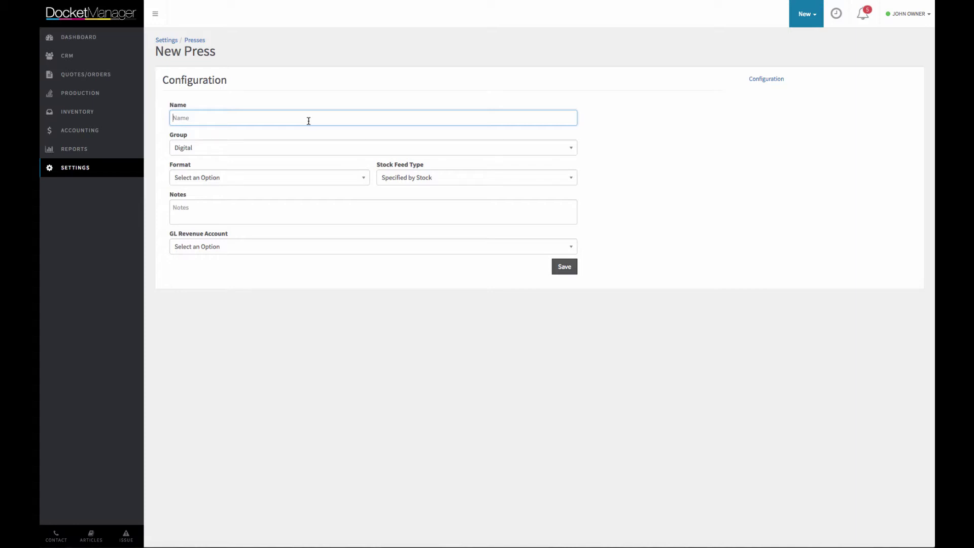
pyautogui.write('Ricoh')
pyautogui.click(189, 148)
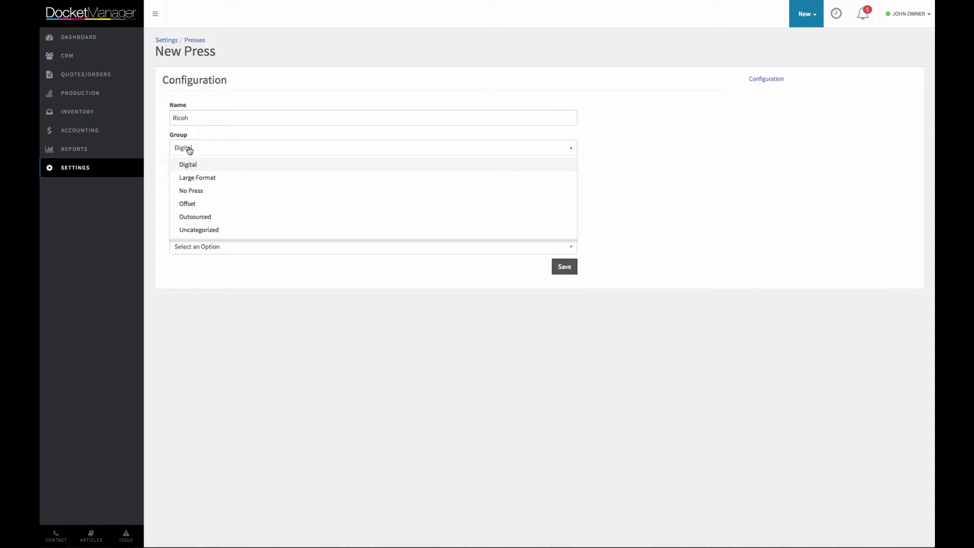
pyautogui.click(188, 164)
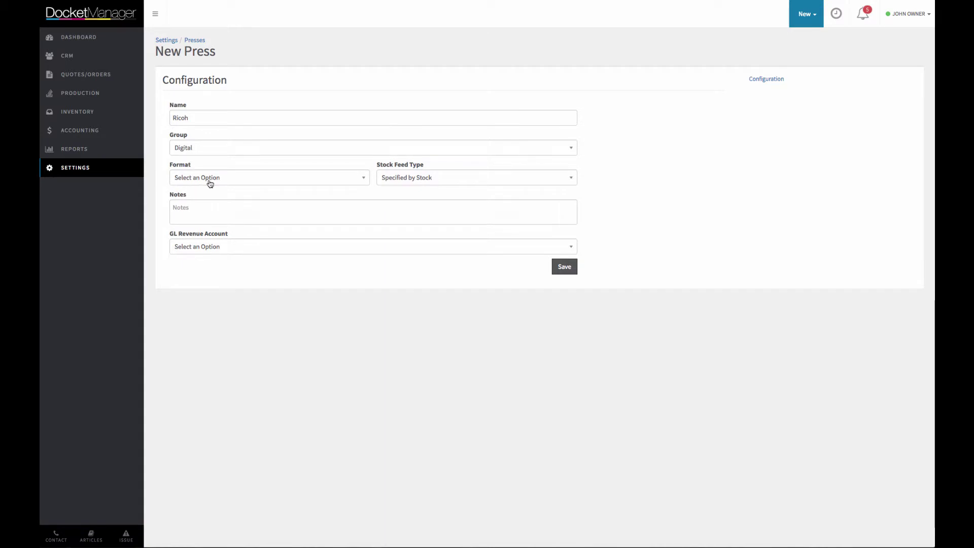
pyautogui.click(205, 178)
pyautogui.click(202, 222)
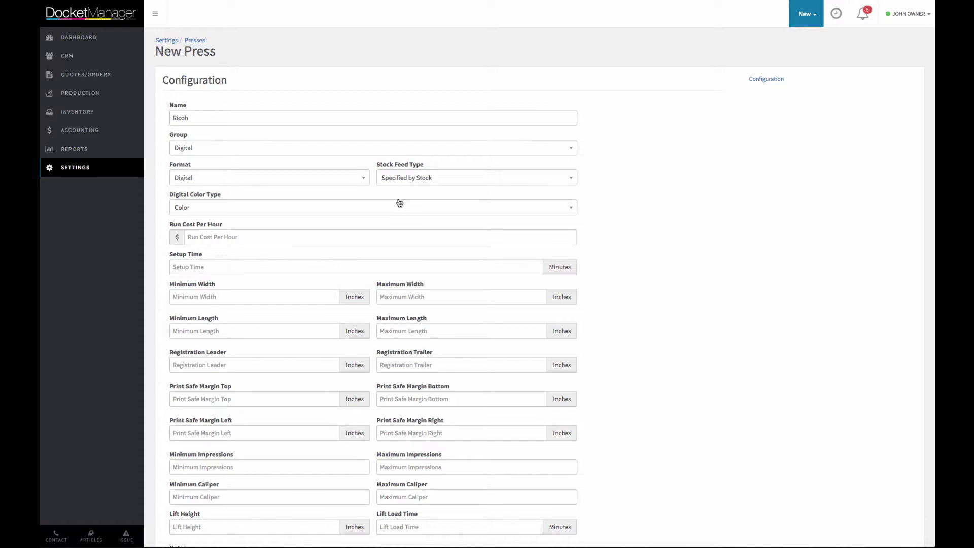
# Step: Set the press's run cost per hour to $15.00 and its setup time to 5 minutes
pyautogui.scroll(-2, 391, 199)
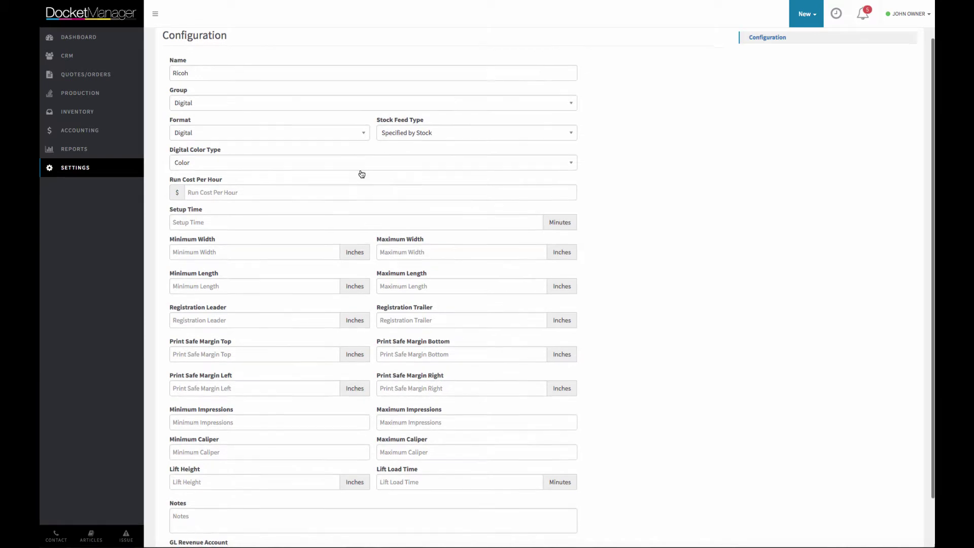
pyautogui.click(353, 171)
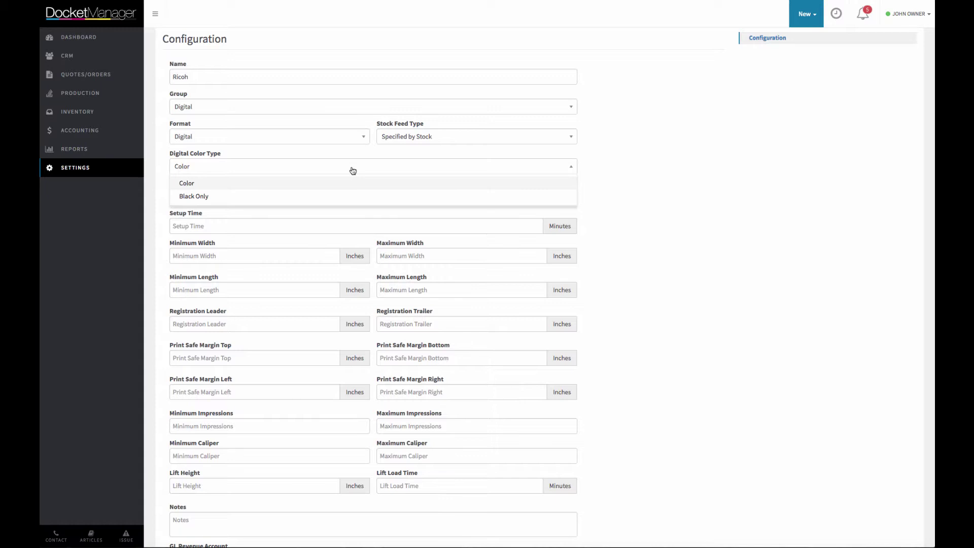
pyautogui.click(586, 189)
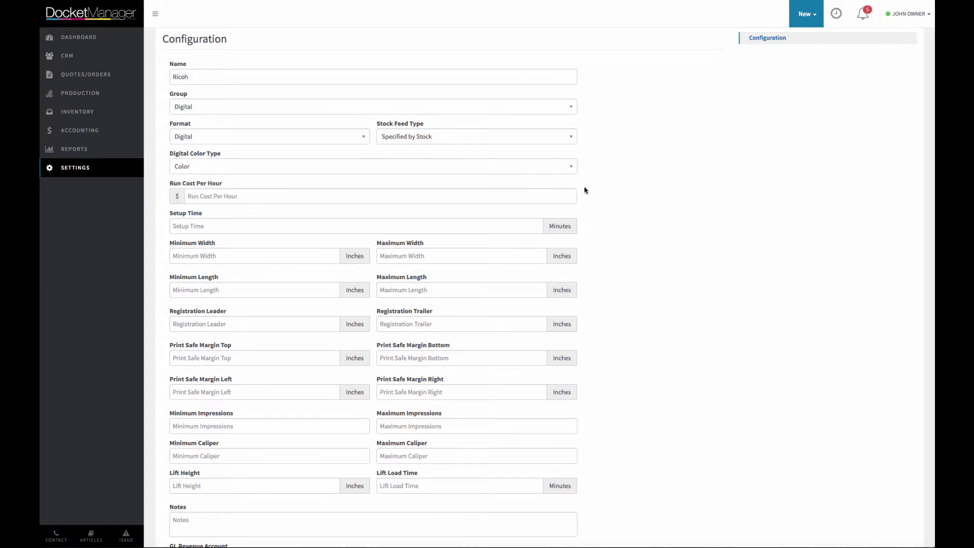
pyautogui.click(300, 190)
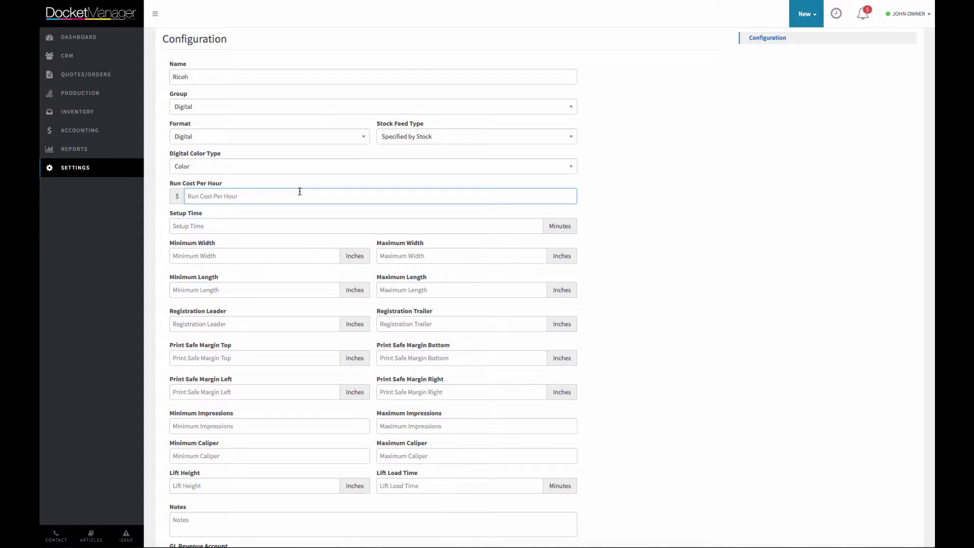
pyautogui.write('15.00')
pyautogui.click(259, 226)
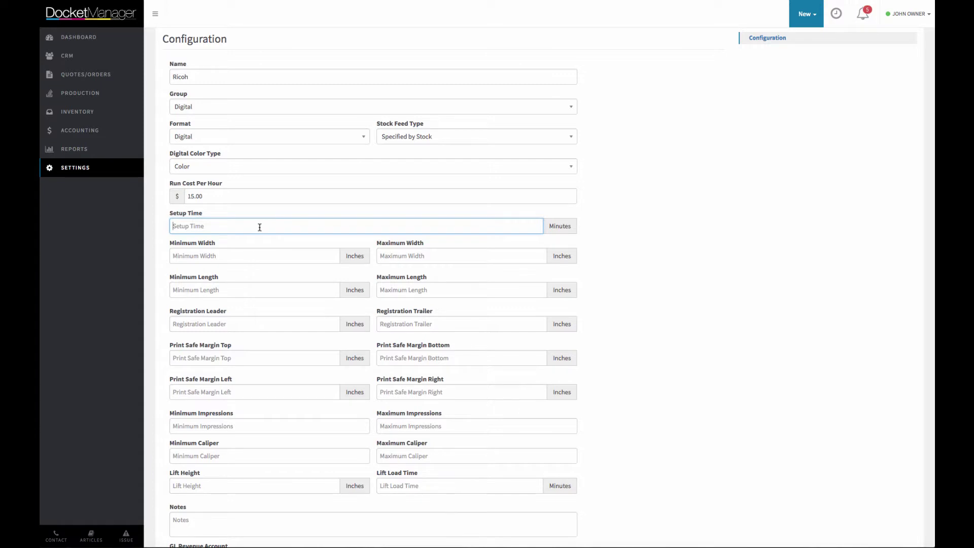
pyautogui.write('5')
# Step: Set the press sheet limits to a width of 4.25 to 12 inches and a length of 5.5 to 18 inches
pyautogui.click(248, 258)
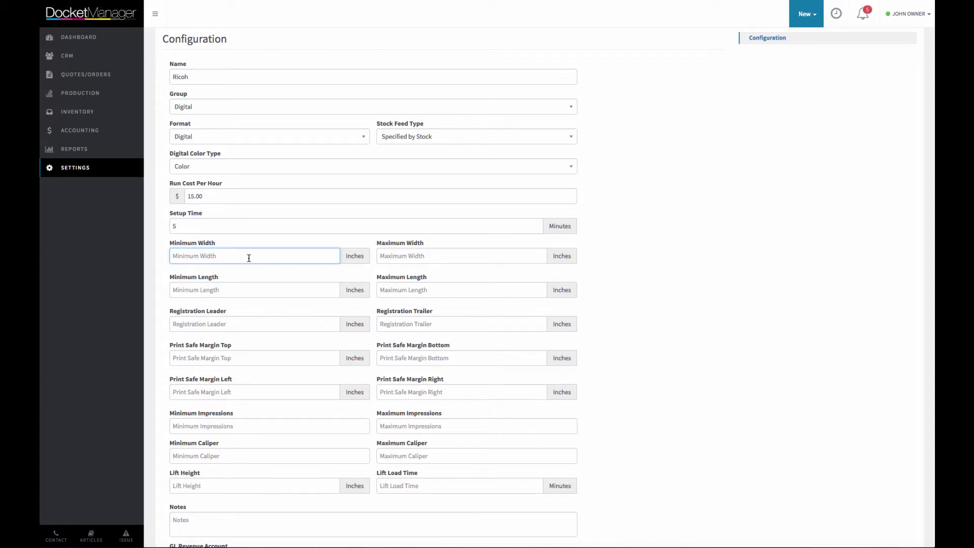
pyautogui.write('4.25')
pyautogui.press('Tab')
pyautogui.write('12')
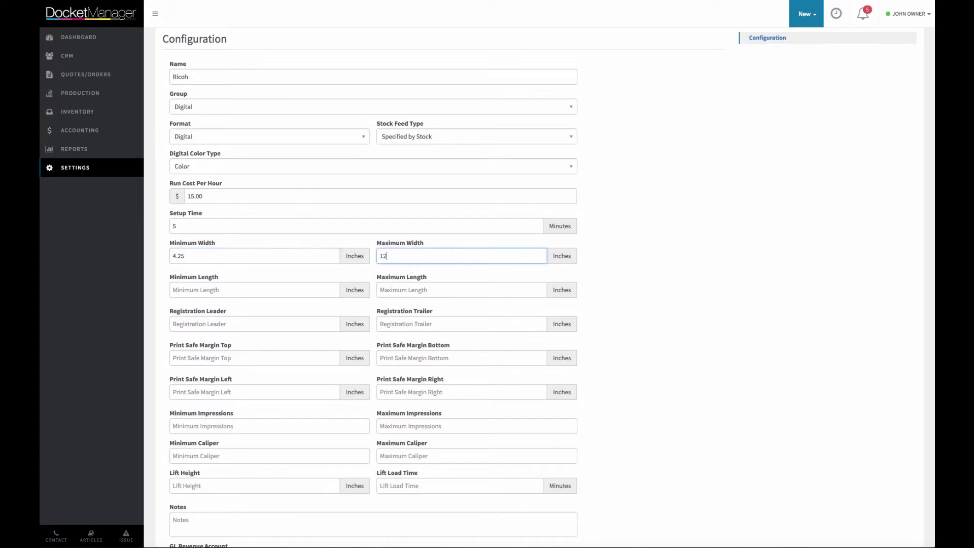
pyautogui.press('Tab')
pyautogui.write('8')
pyautogui.press('BackSpace')
pyautogui.write('5.5')
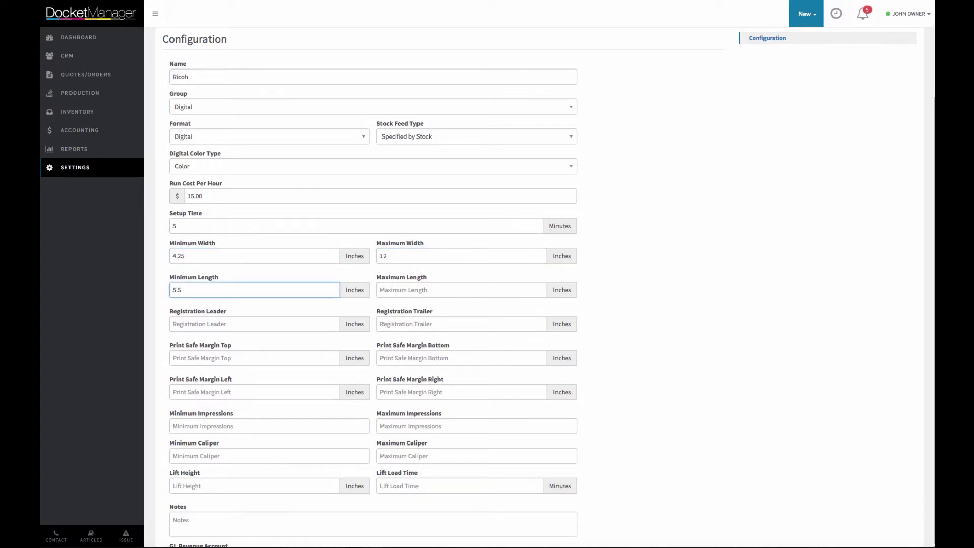
pyautogui.press('Tab')
pyautogui.write('18')
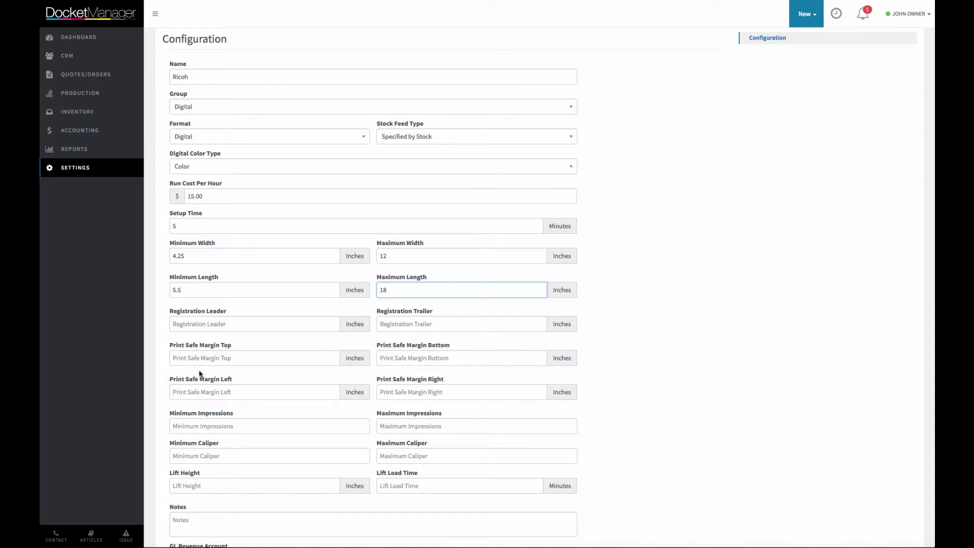
# Step: Set the press's minimum impressions to 500 and maximum impressions to 10000
pyautogui.scroll(-2, 338, 381)
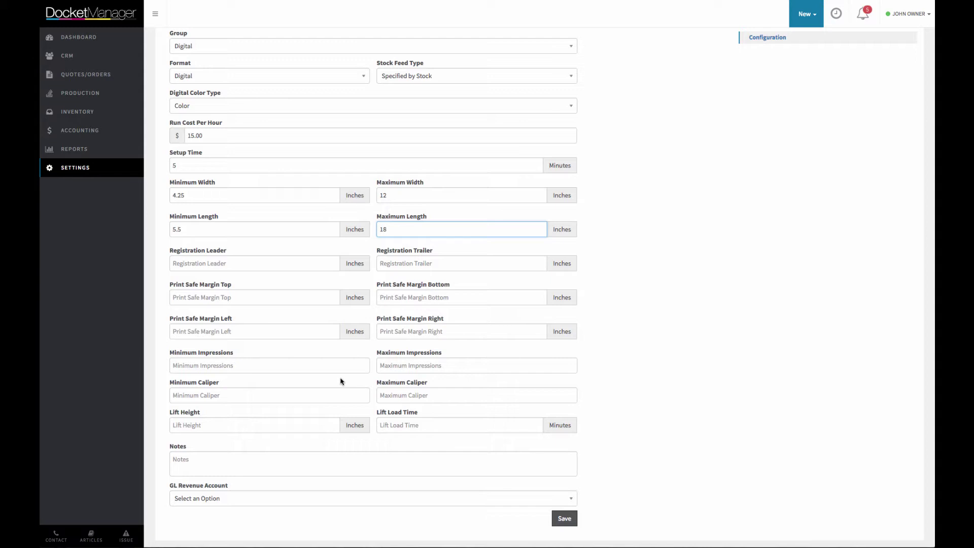
pyautogui.click(308, 366)
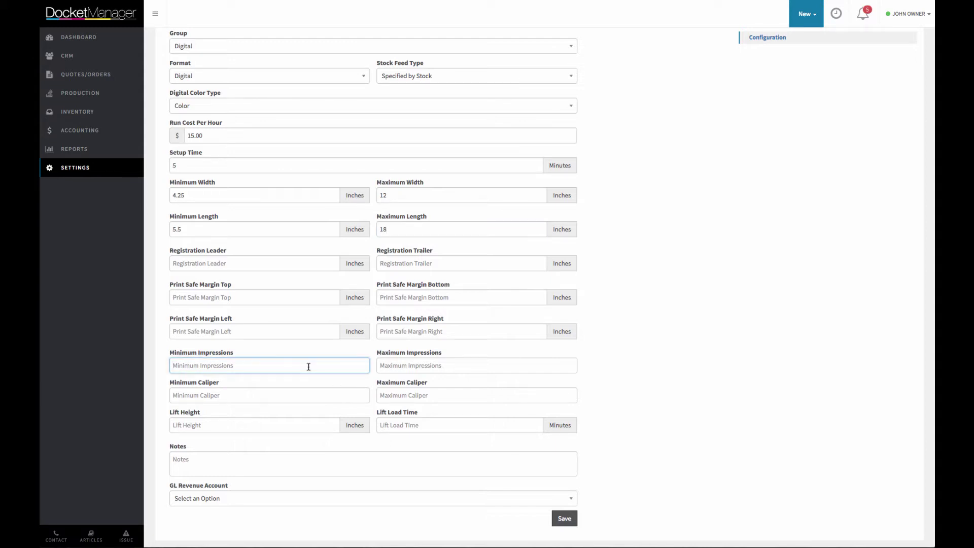
pyautogui.write('500')
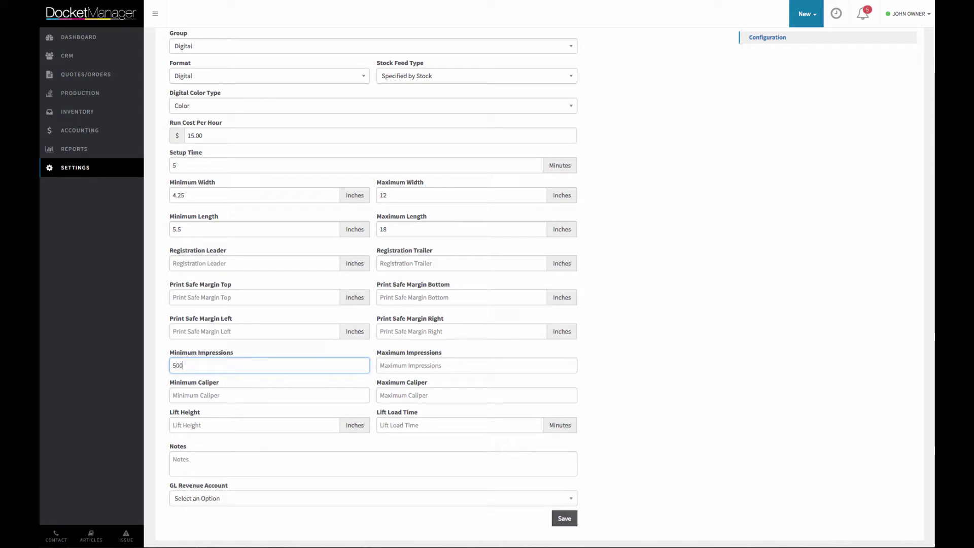
pyautogui.press('Tab')
pyautogui.write('10')
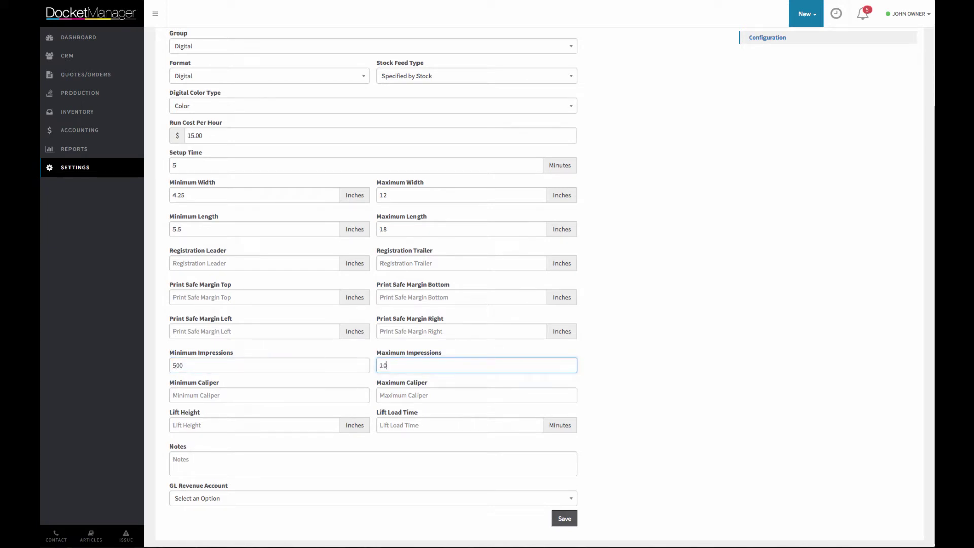
pyautogui.write('000')
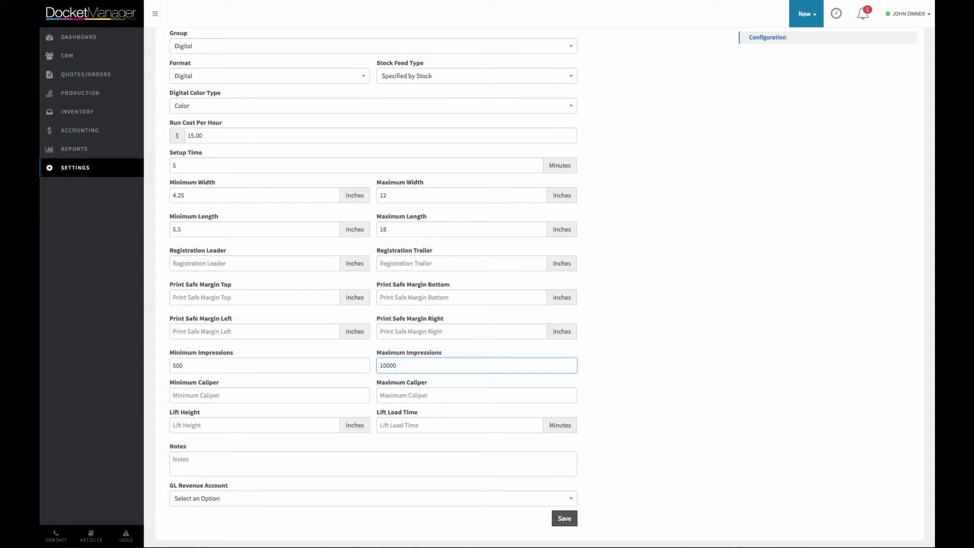
# Step: Set the press's lift height to 18 inches and lift load time to 2 minutes
pyautogui.click(238, 394)
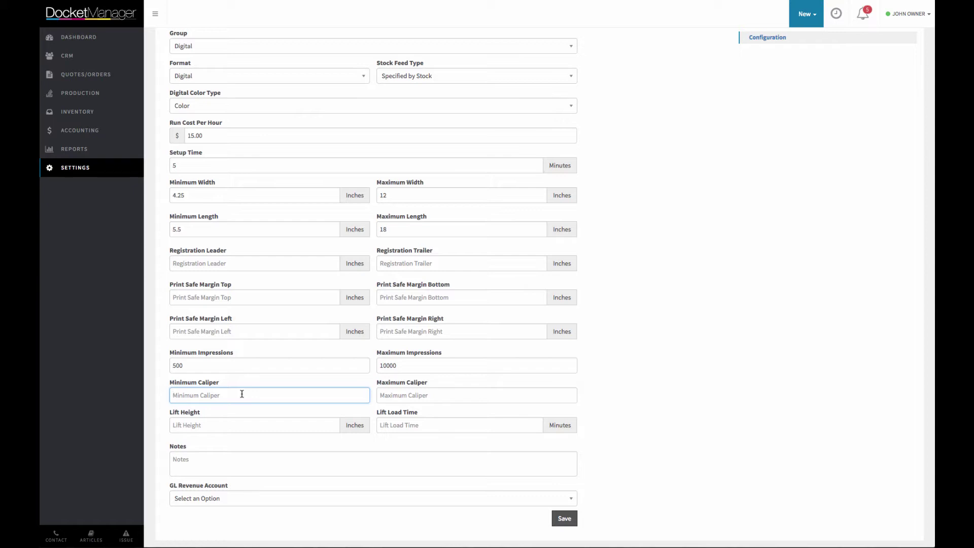
pyautogui.click(230, 422)
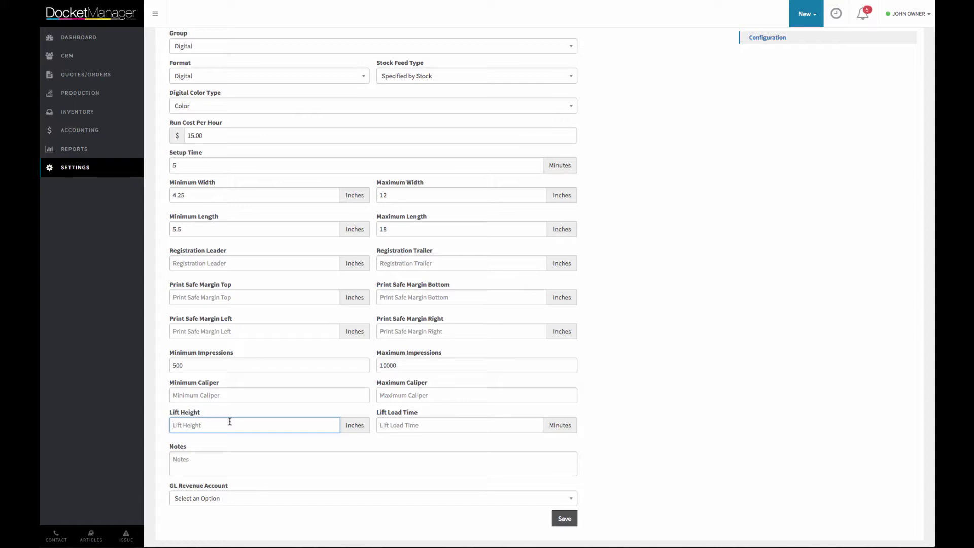
pyautogui.write('18')
pyautogui.press('Tab')
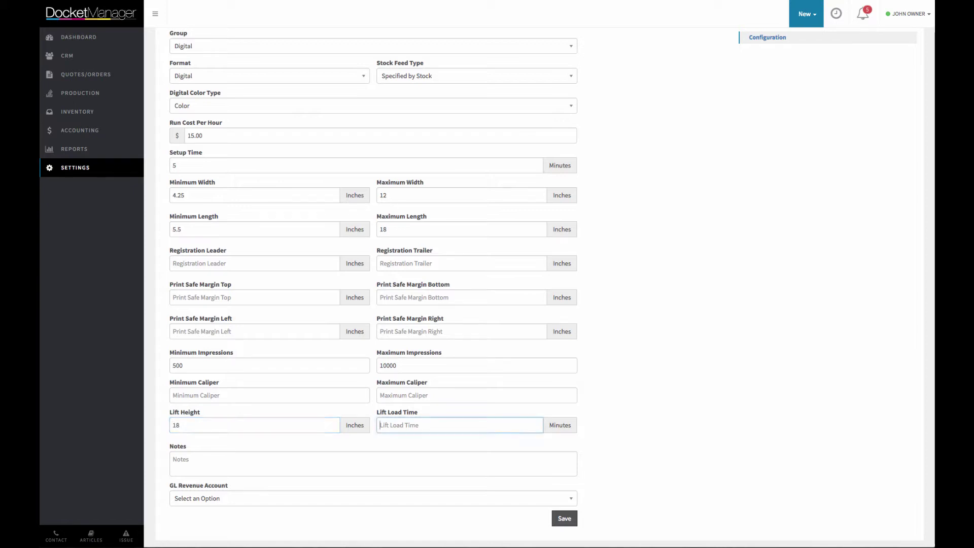
pyautogui.write('2')
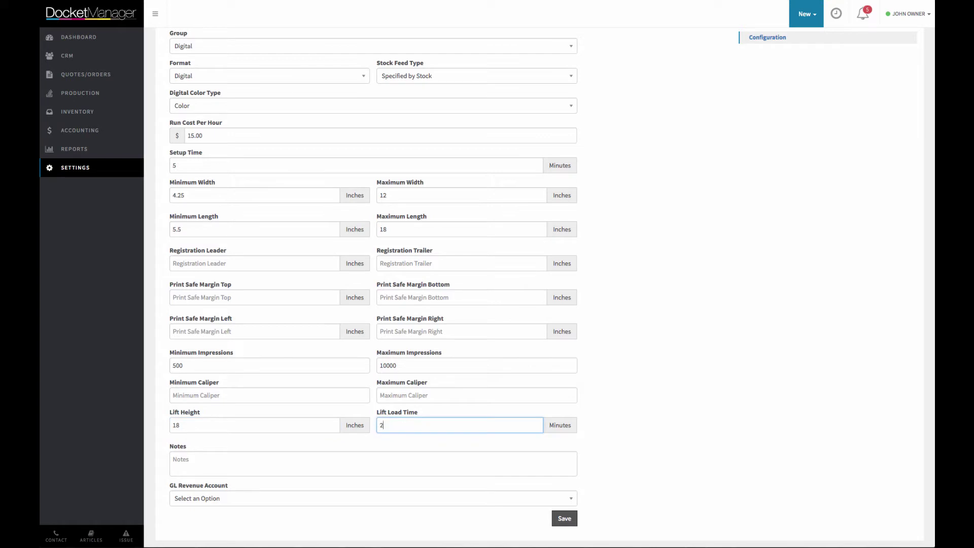
pyautogui.click(304, 447)
# Step: Assign the Sales - Press GL revenue account to the press and save its configuration
pyautogui.scroll(-1, 322, 427)
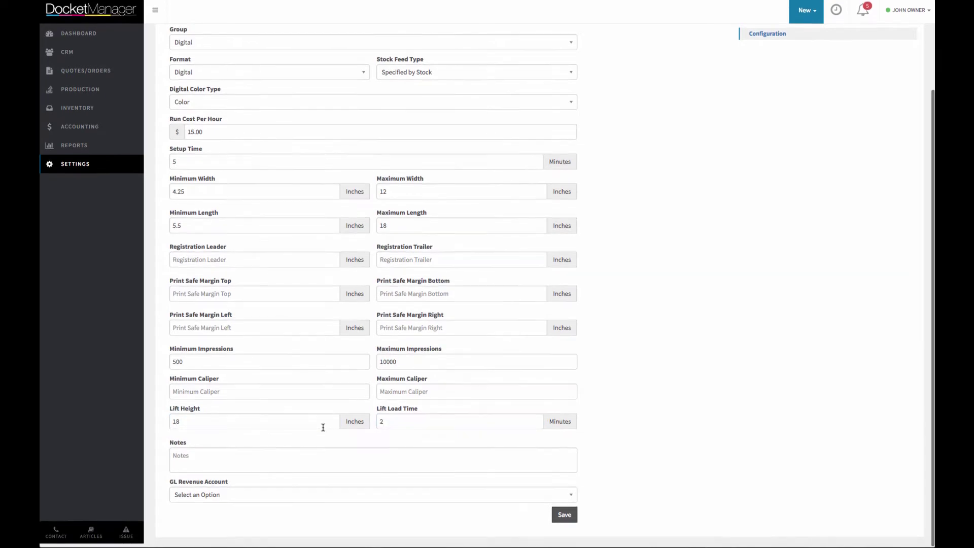
pyautogui.scroll(1, 322, 427)
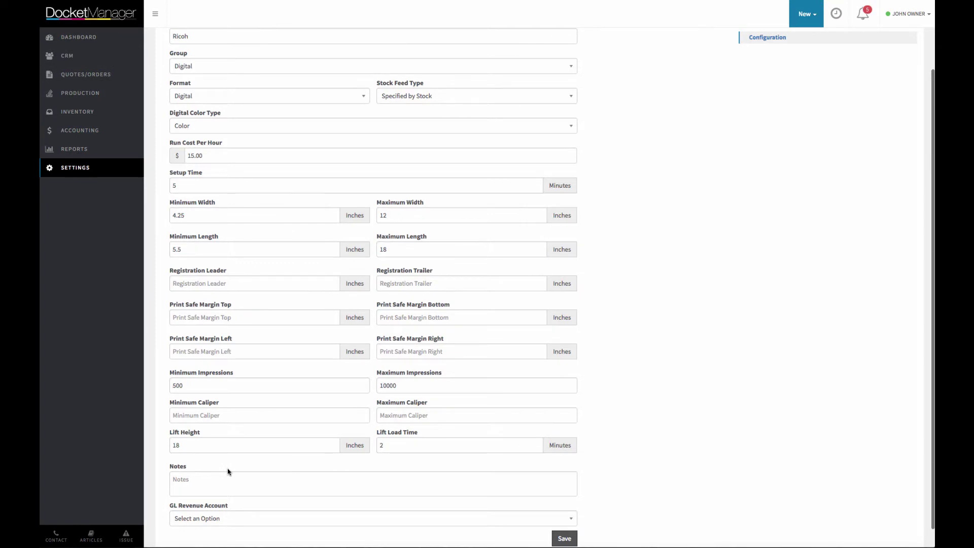
pyautogui.click(205, 516)
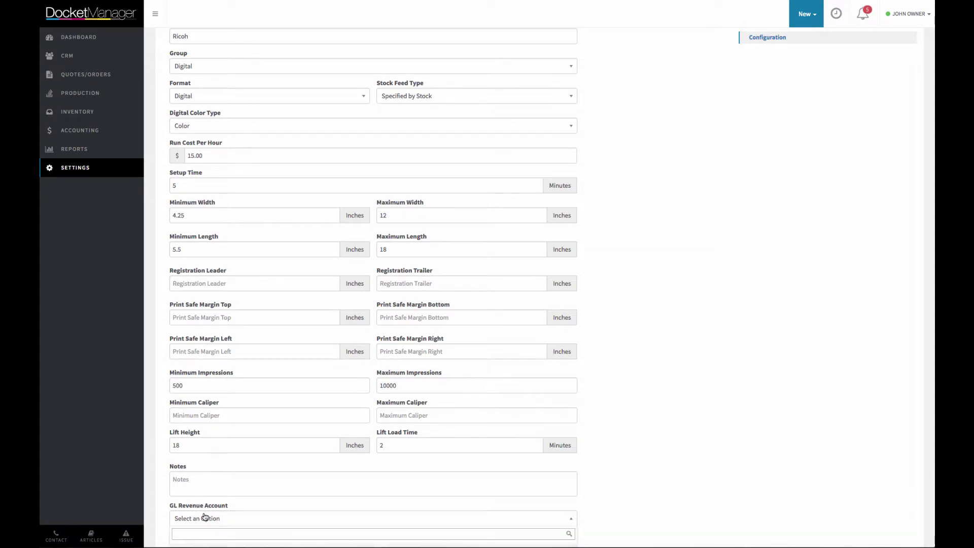
pyautogui.write('press')
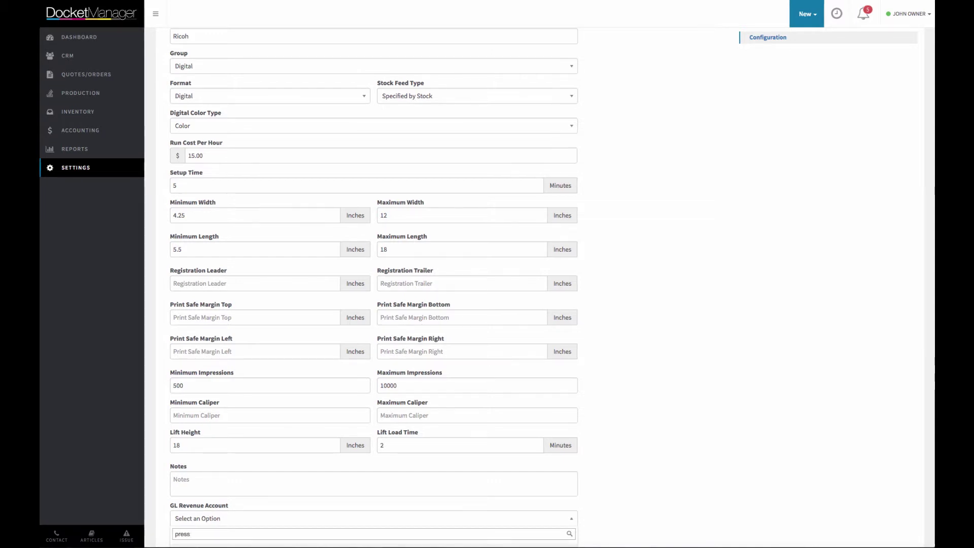
pyautogui.click(225, 532)
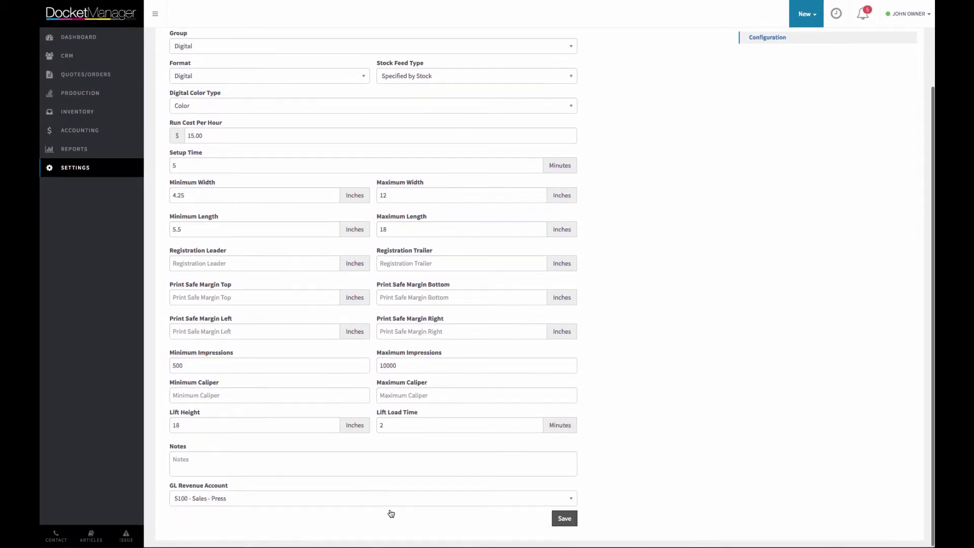
pyautogui.click(564, 518)
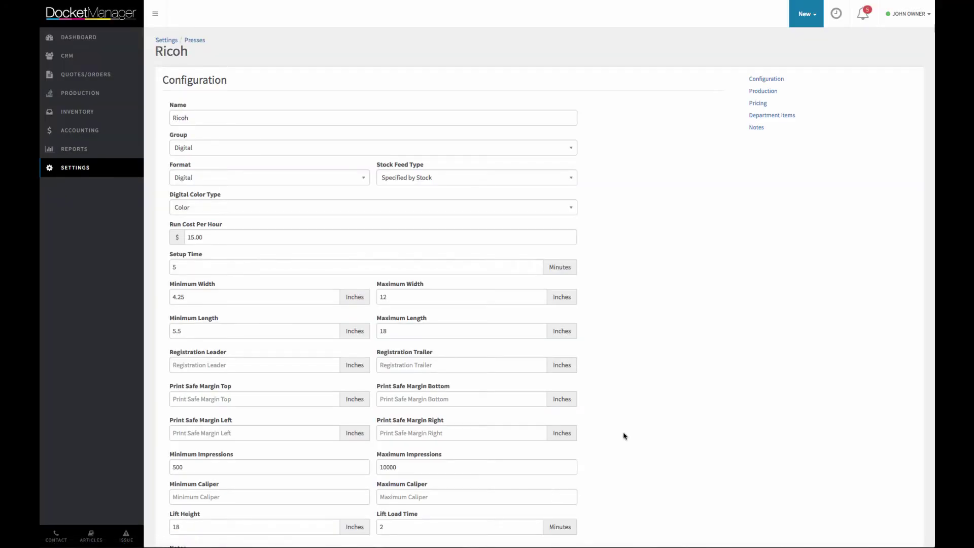
# Step: Change the scale selection for the press's production speed to Averaged
pyautogui.scroll(-10, 624, 436)
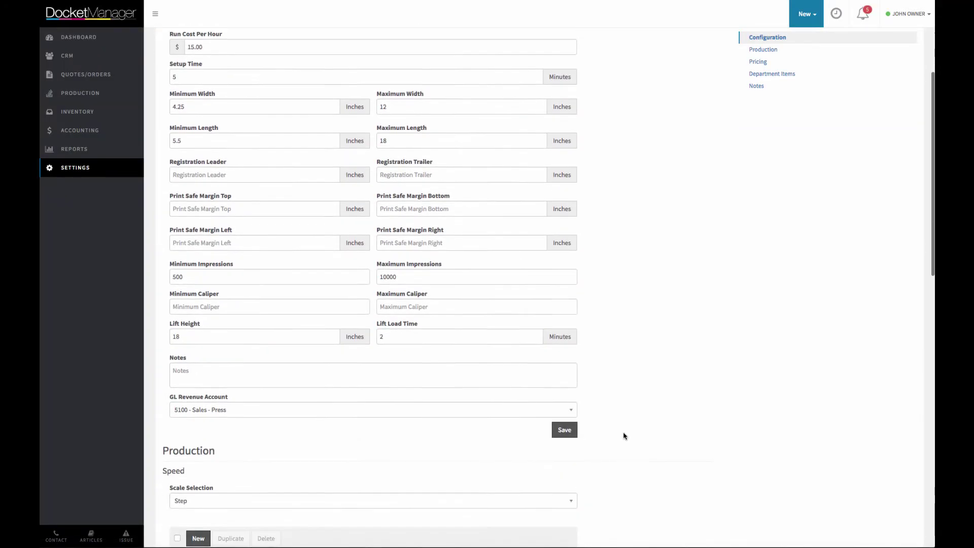
pyautogui.scroll(-2, 302, 302)
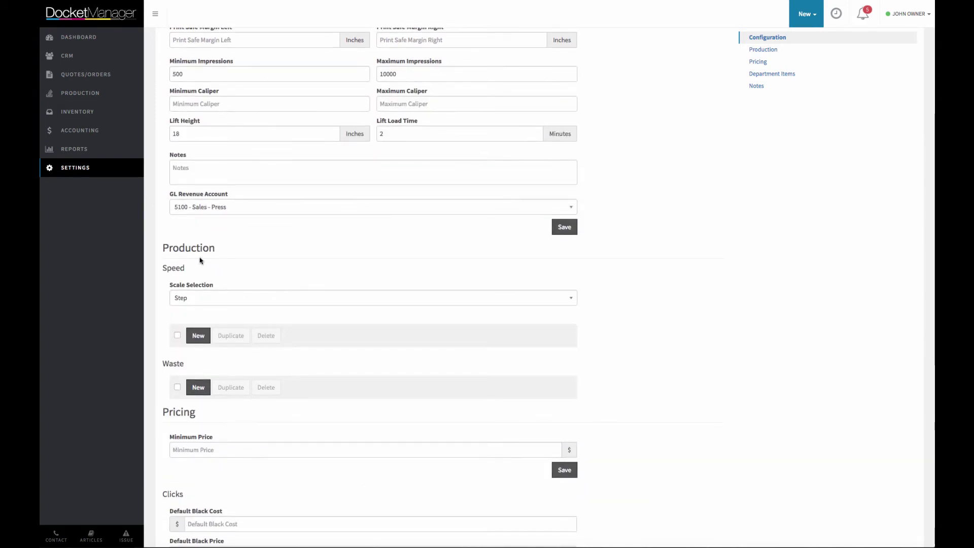
pyautogui.click(198, 297)
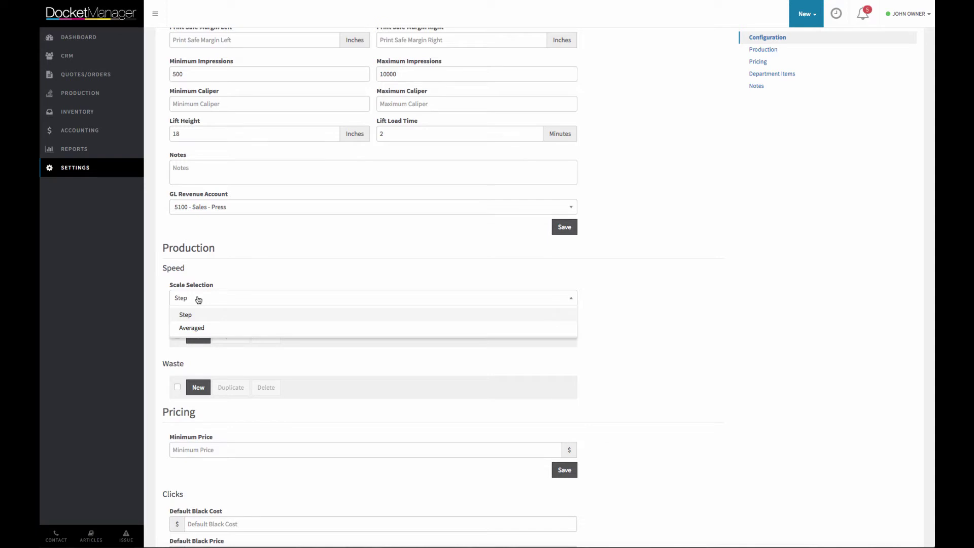
pyautogui.click(201, 327)
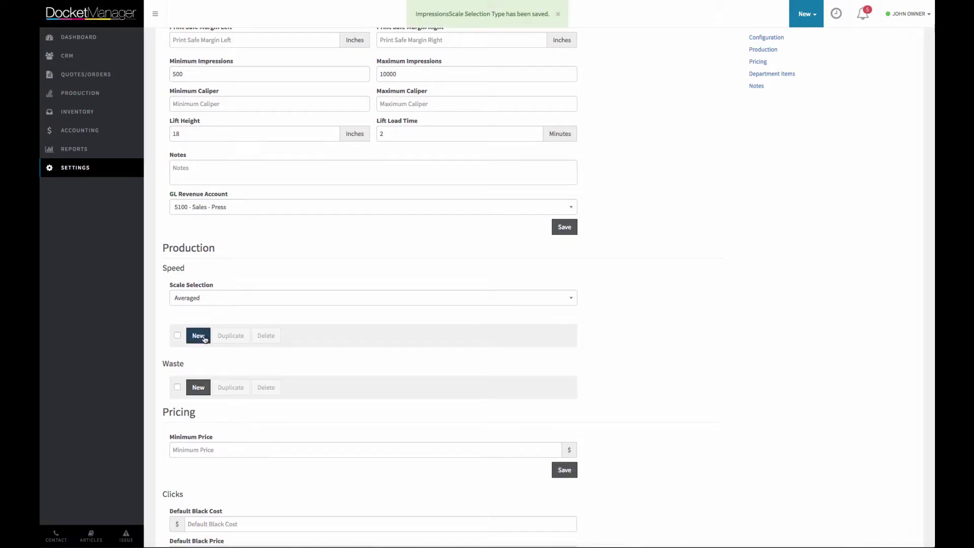
# Step: Add a speed scale for up to 999999 press sheets at 4500 impressions per hour, size 8.5 x 11, and save it to add another
pyautogui.click(203, 335)
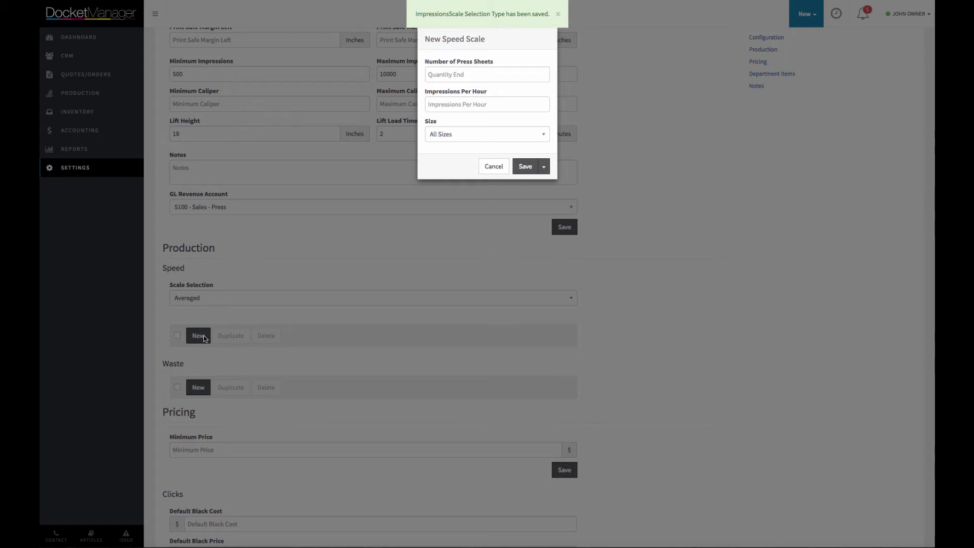
pyautogui.click(475, 76)
pyautogui.write('999999')
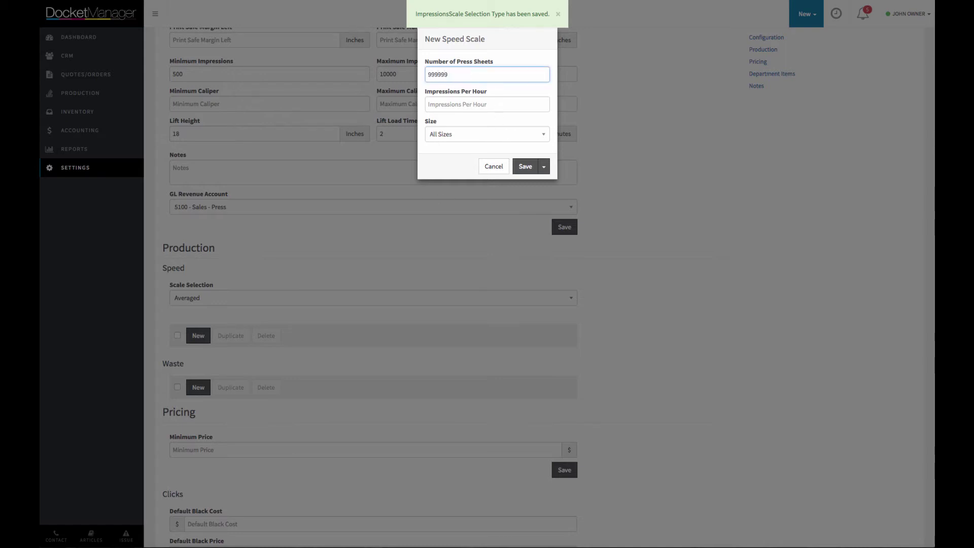
pyautogui.click(506, 104)
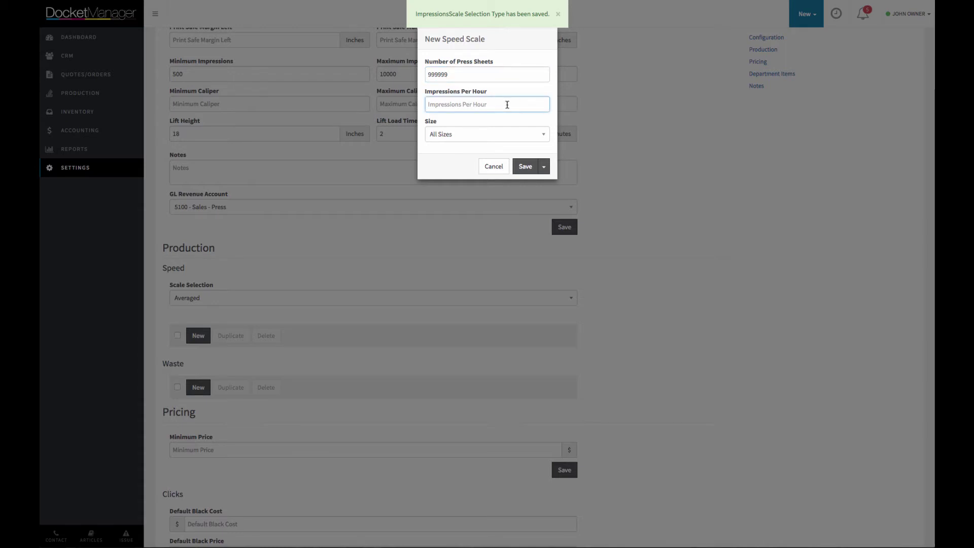
pyautogui.write('4500')
pyautogui.click(517, 135)
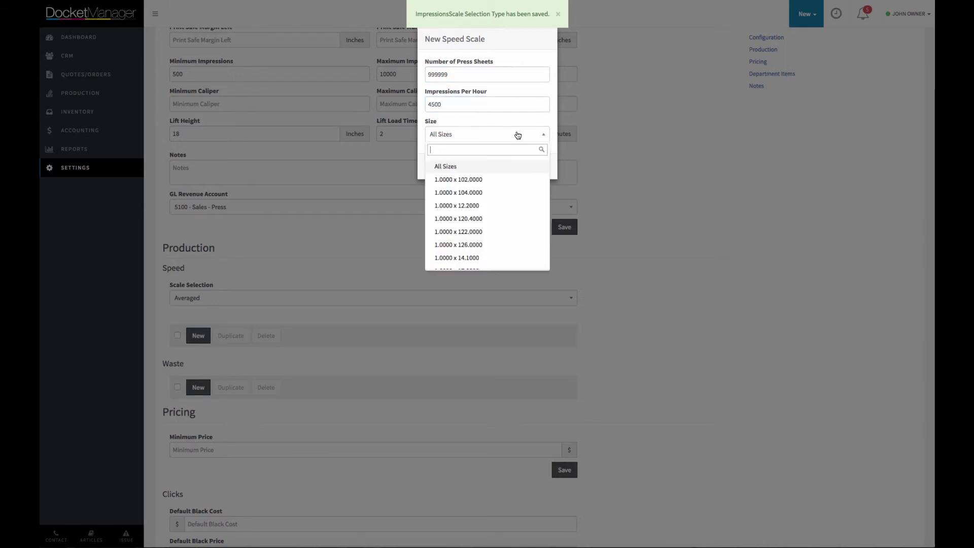
pyautogui.write('8.5')
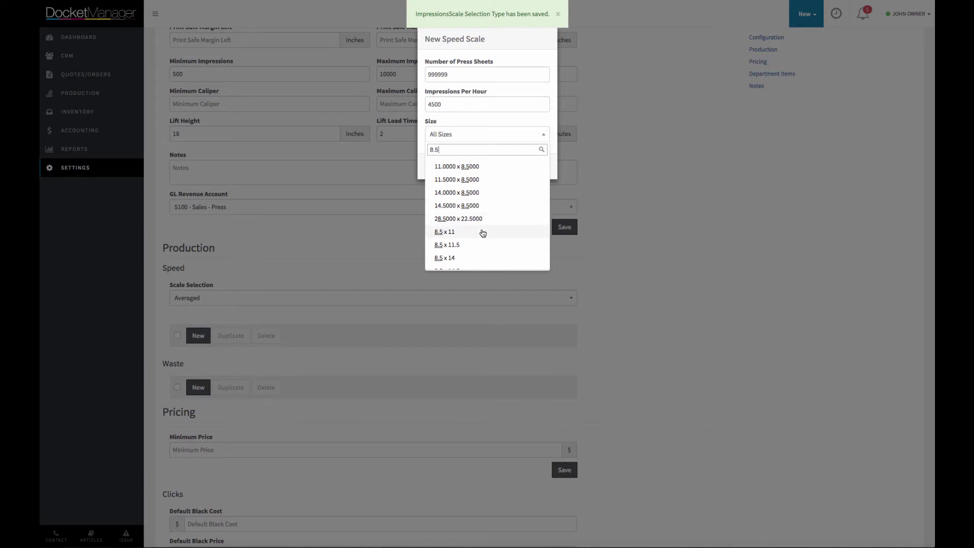
pyautogui.click(482, 233)
pyautogui.click(543, 166)
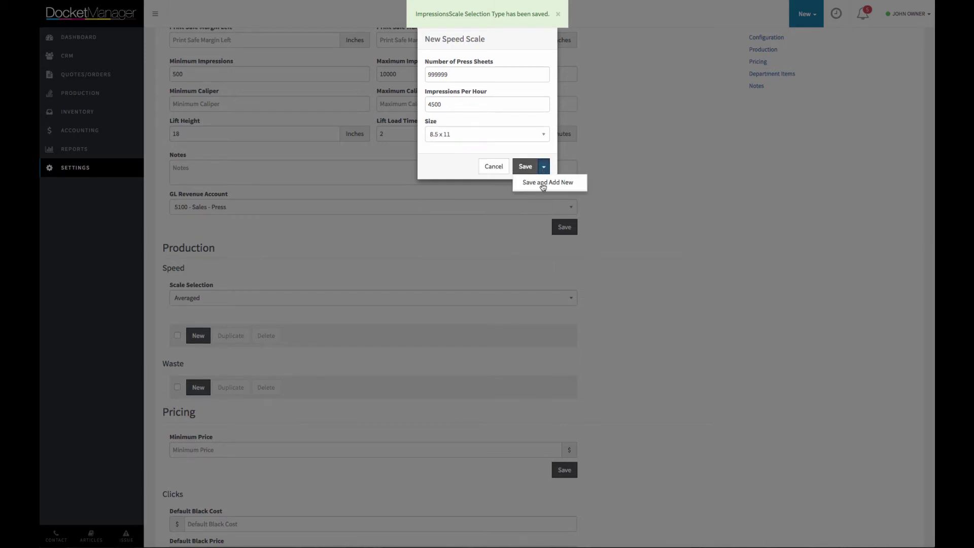
pyautogui.click(542, 184)
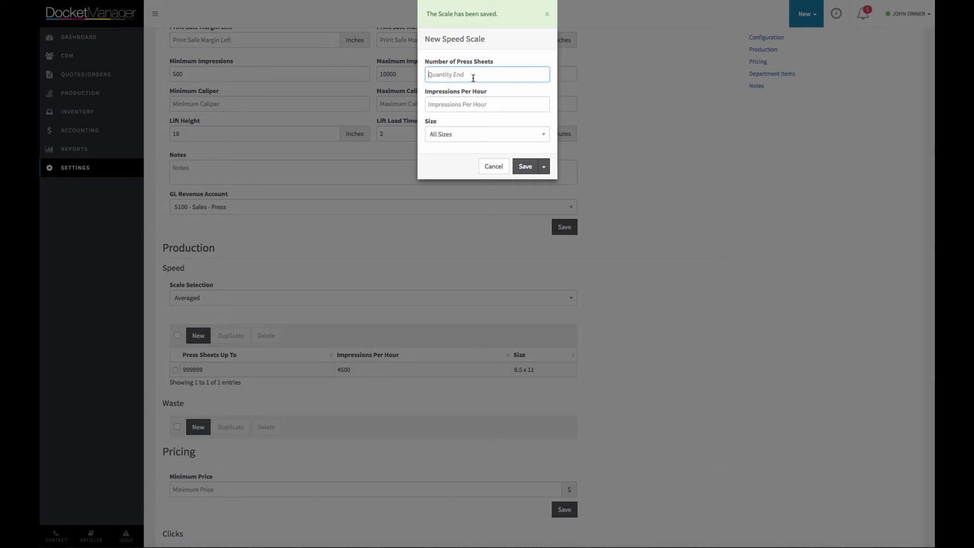
# Step: Add a second speed scale for up to 999999 press sheets at 2900 impressions per hour for all sizes, and save it
pyautogui.write('2900')
pyautogui.press('BackSpace')
pyautogui.press('BackSpace')
pyautogui.press('BackSpace')
pyautogui.press('BackSpace')
pyautogui.write('999999')
pyautogui.press('Tab')
pyautogui.write('2900')
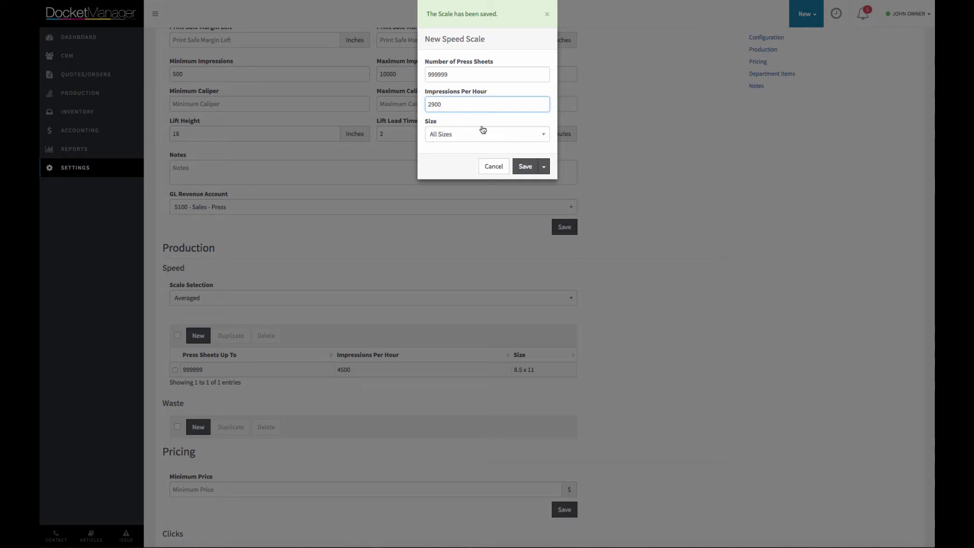
pyautogui.click(522, 166)
# Step: Add a waste scale for quantities up to 999999 with 5 flat overs, and save it
pyautogui.scroll(-5, 282, 349)
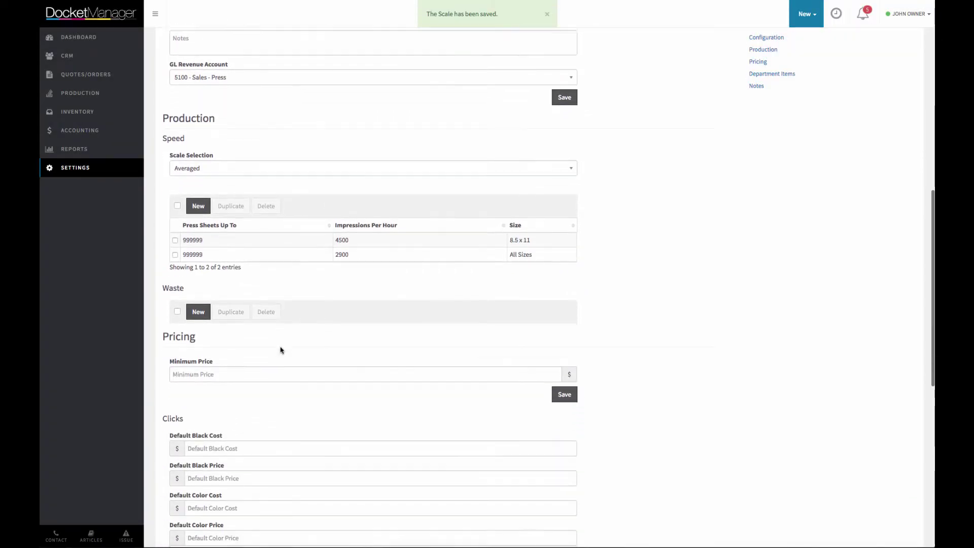
pyautogui.click(199, 307)
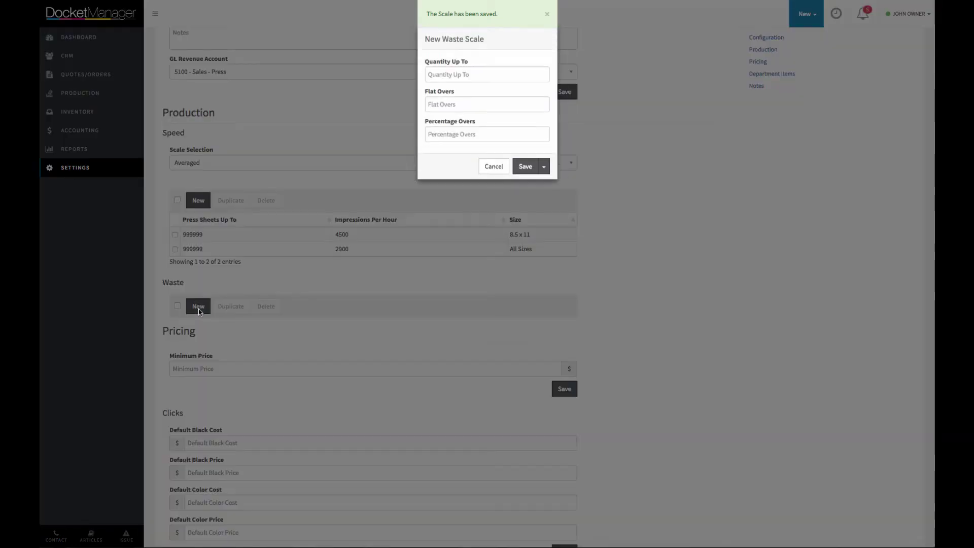
pyautogui.click(495, 81)
pyautogui.write('99999')
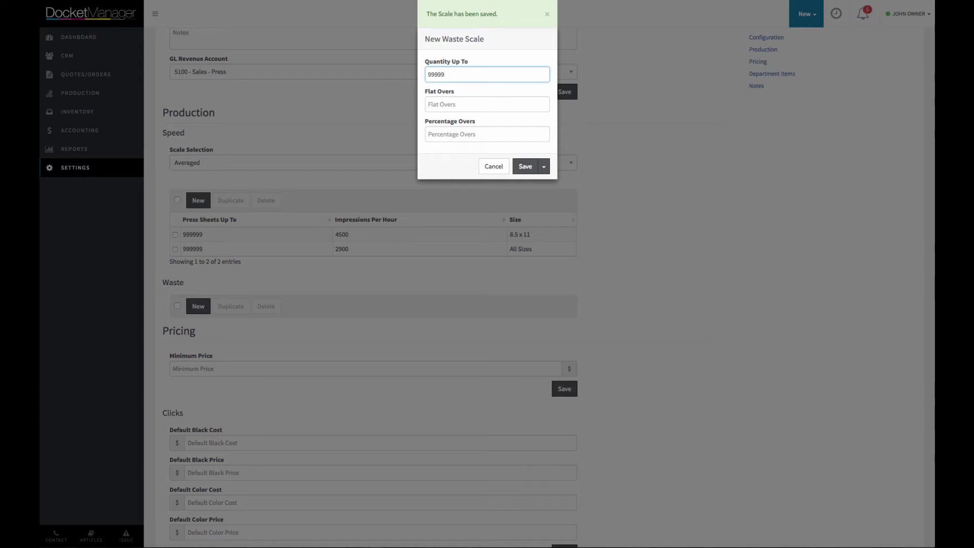
pyautogui.write('9')
pyautogui.click(496, 103)
pyautogui.write('8')
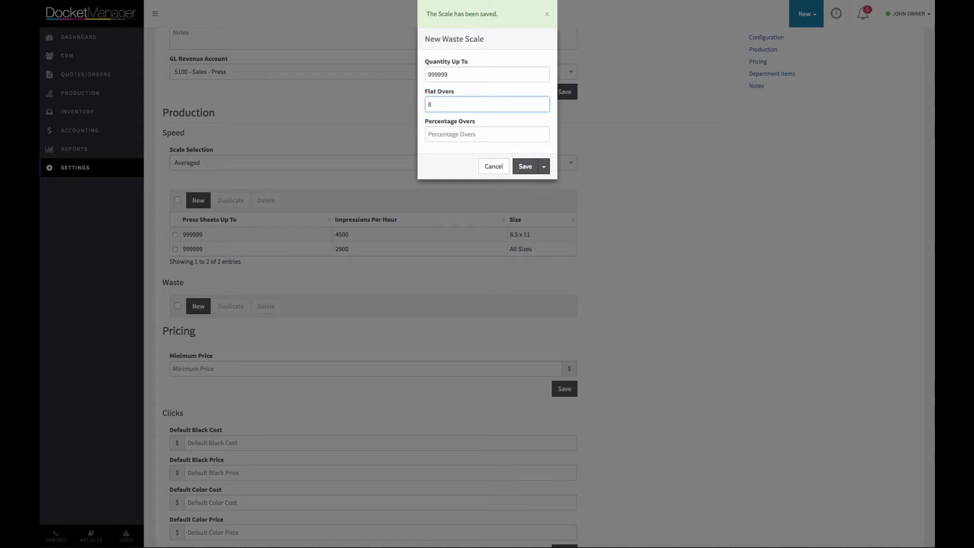
pyautogui.press('BackSpace')
pyautogui.write('5')
pyautogui.click(521, 166)
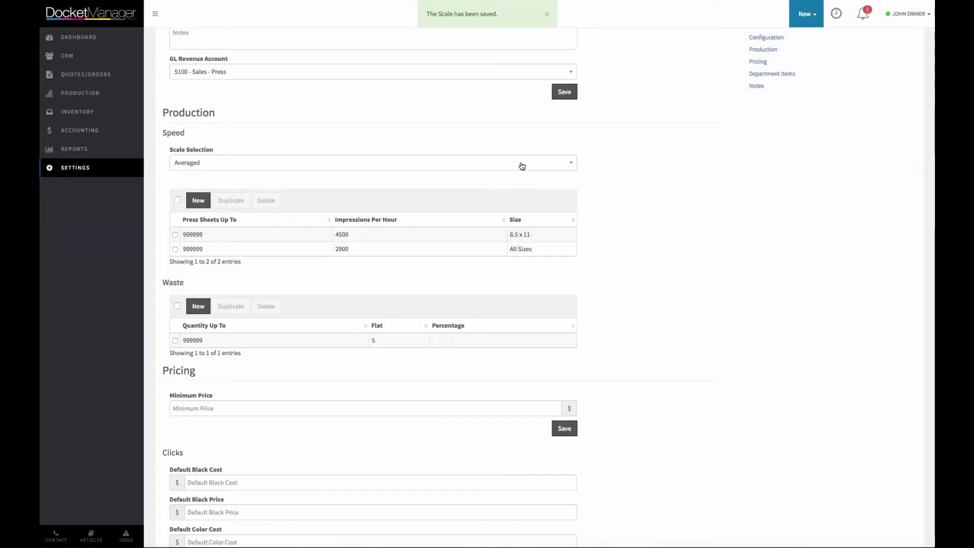
# Step: Set the press's minimum price to $15 and save it
pyautogui.scroll(-5, 388, 301)
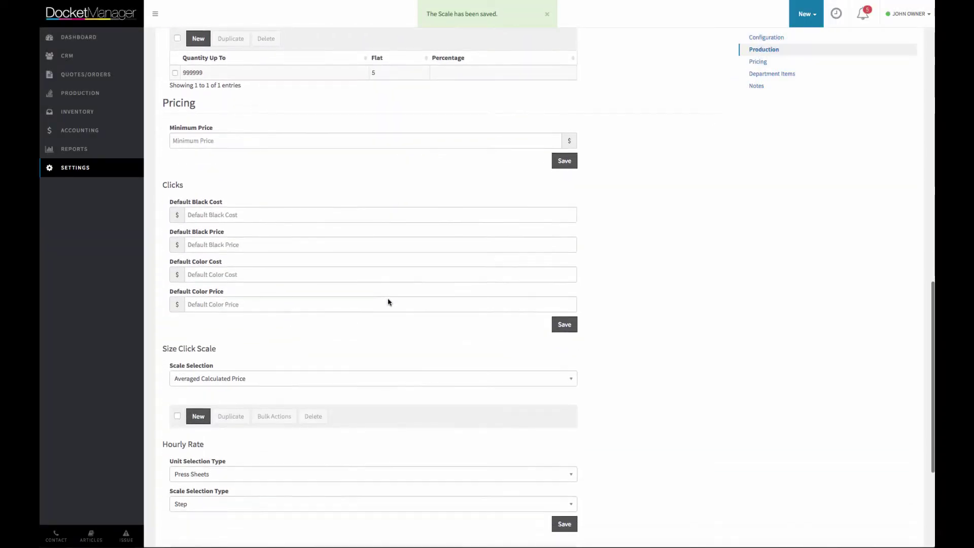
pyautogui.scroll(-1, 388, 302)
pyautogui.click(277, 118)
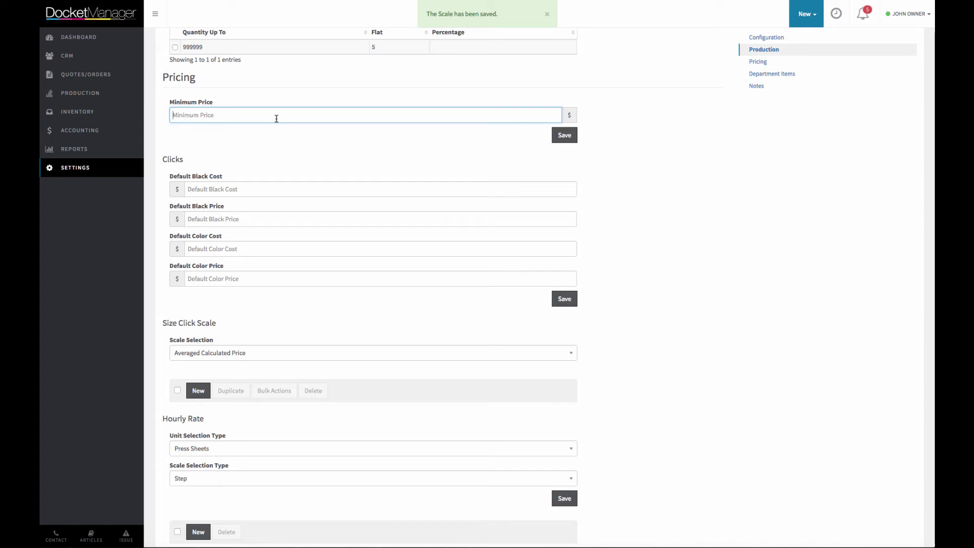
pyautogui.write('1500')
pyautogui.press('BackSpace')
pyautogui.press('BackSpace')
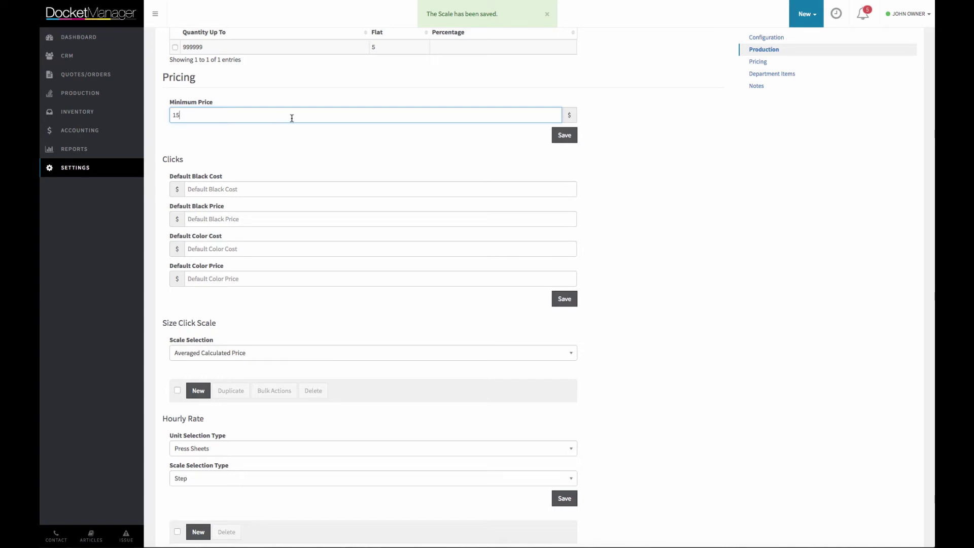
pyautogui.click(565, 136)
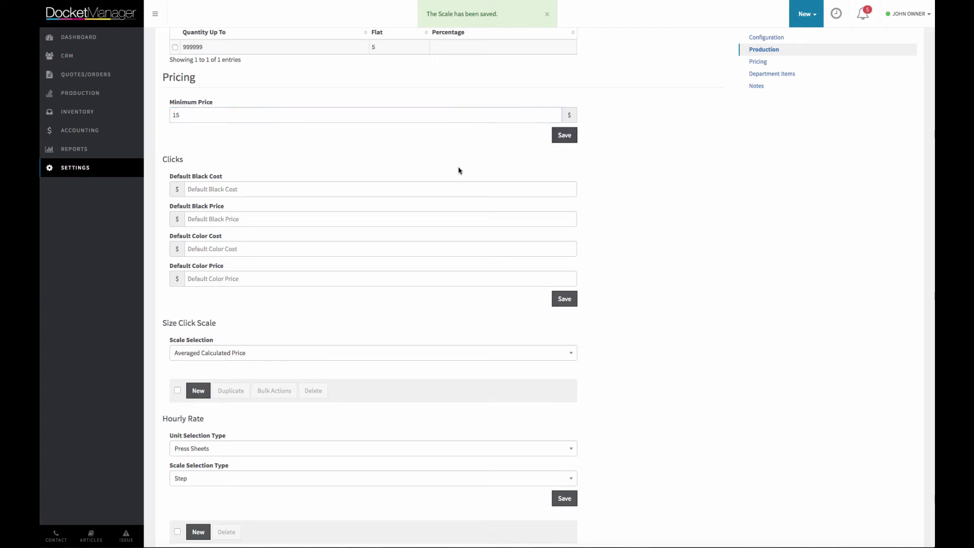
# Step: Set the default black click cost to $.001 and the default black click price to $.10
pyautogui.scroll(-2, 348, 182)
pyautogui.scroll(-1, 348, 188)
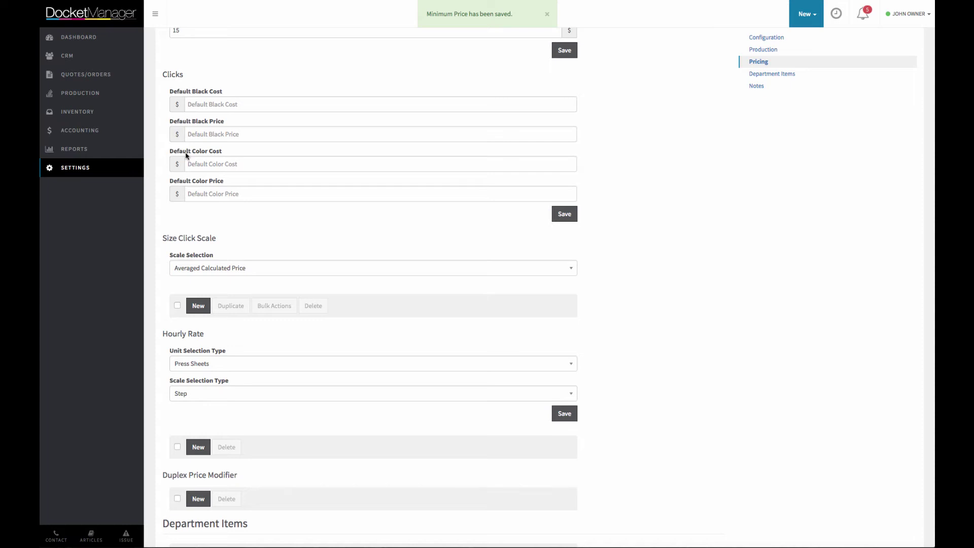
pyautogui.click(217, 104)
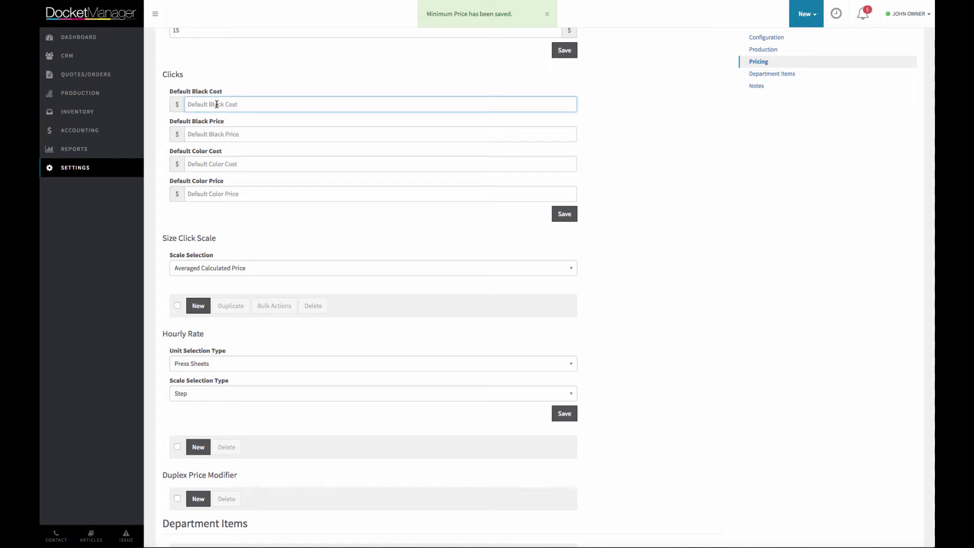
pyautogui.write('.001')
pyautogui.click(215, 137)
pyautogui.write('.')
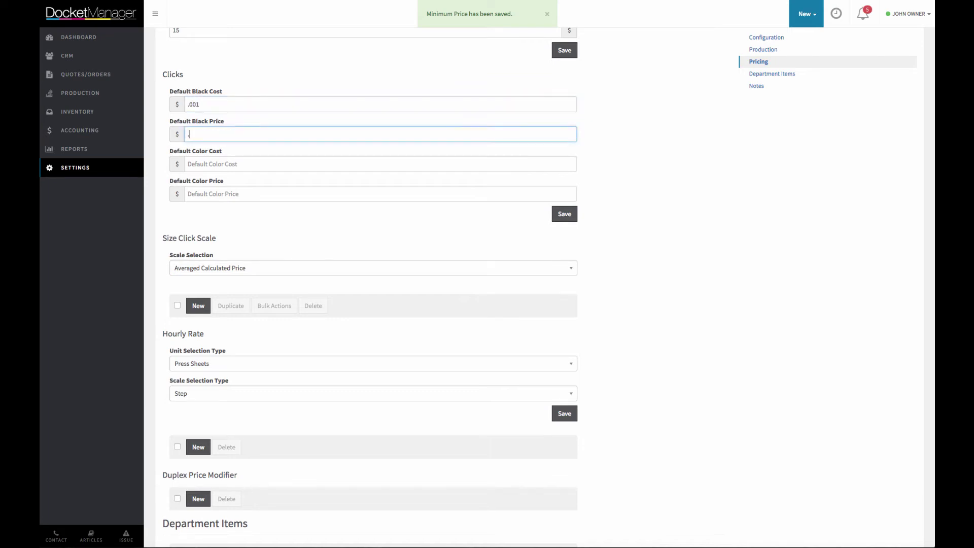
pyautogui.write('10')
# Step: Set the default color click cost to $.025 and the default color price to $0.25, and save the clicks
pyautogui.scroll(1, 213, 168)
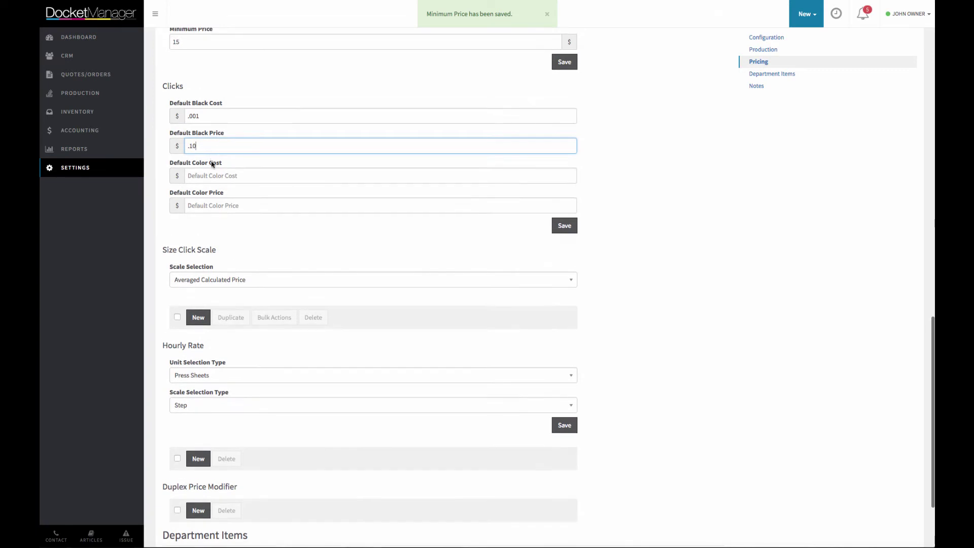
pyautogui.click(216, 174)
pyautogui.write('.0')
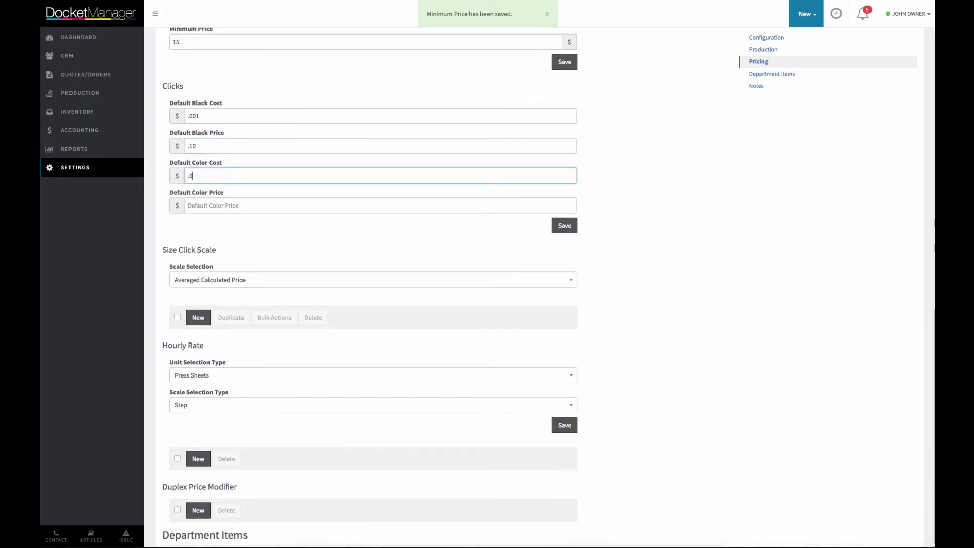
pyautogui.write('25')
pyautogui.click(230, 202)
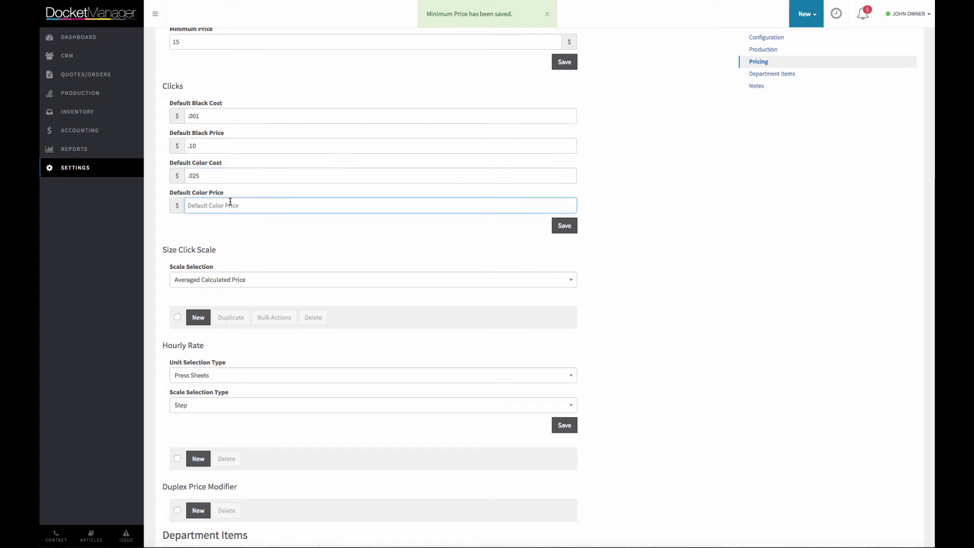
pyautogui.write('0.25')
pyautogui.click(566, 226)
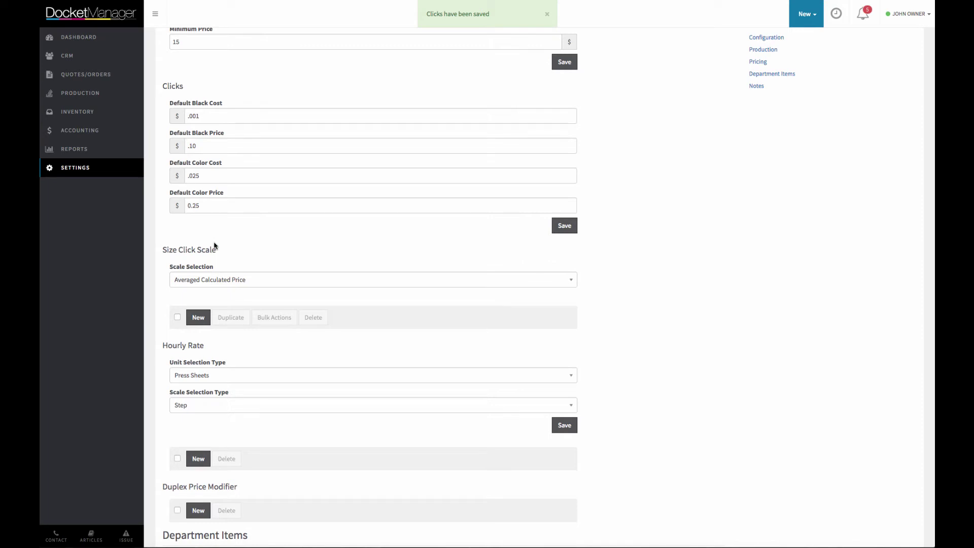
# Step: Choose Averaged Calculated Price as the scale selection for the size click scale
pyautogui.scroll(-3, 214, 246)
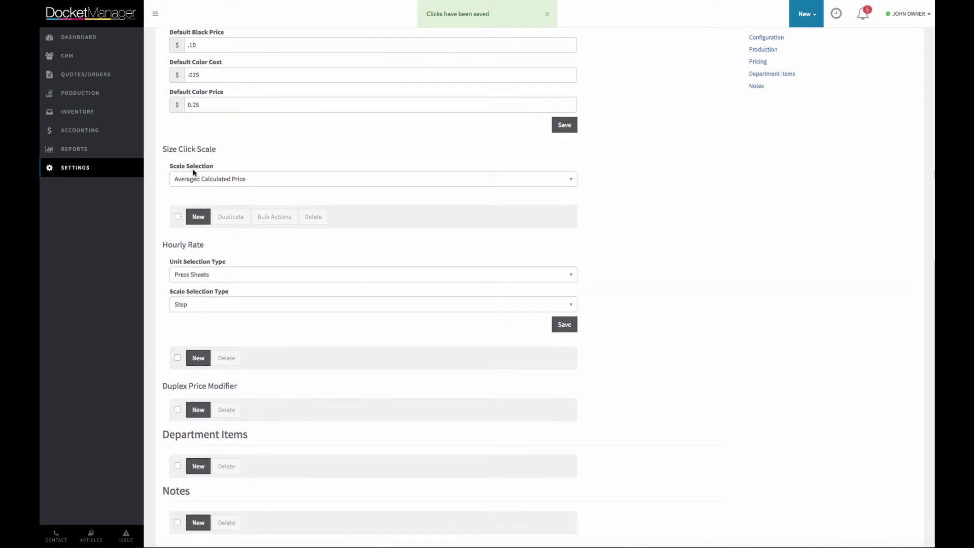
pyautogui.click(193, 182)
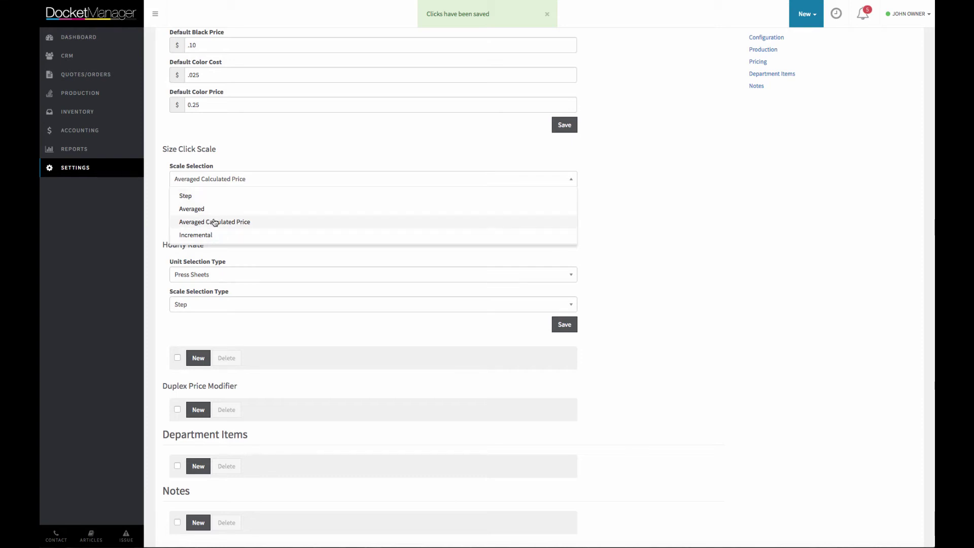
pyautogui.click(216, 225)
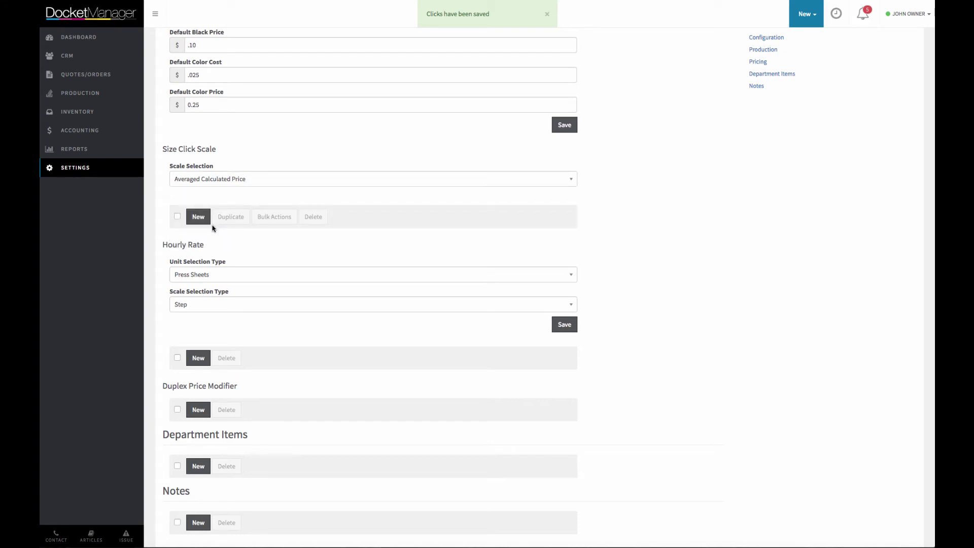
# Step: Start a new size click scale for impressions up to 5000 with size 8.5 x 11
pyautogui.click(203, 226)
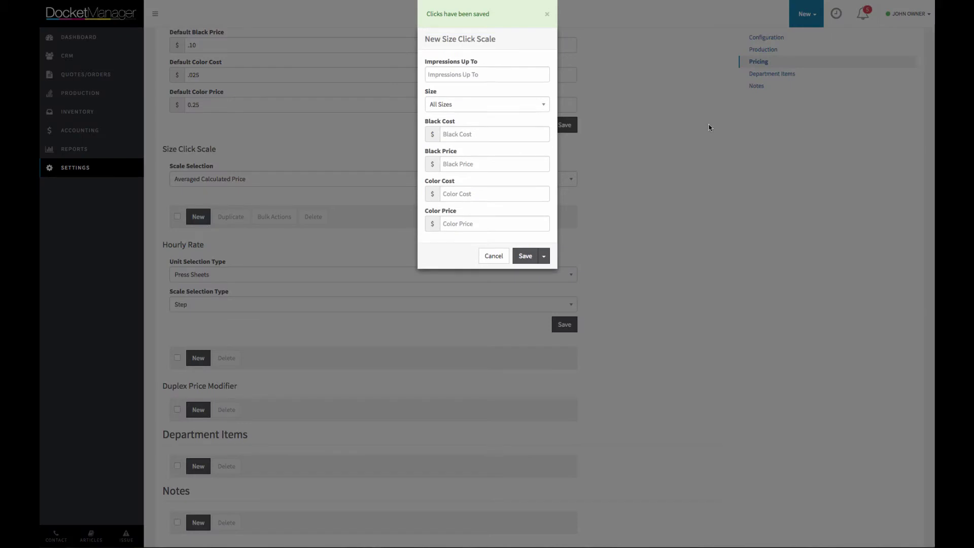
pyautogui.click(469, 74)
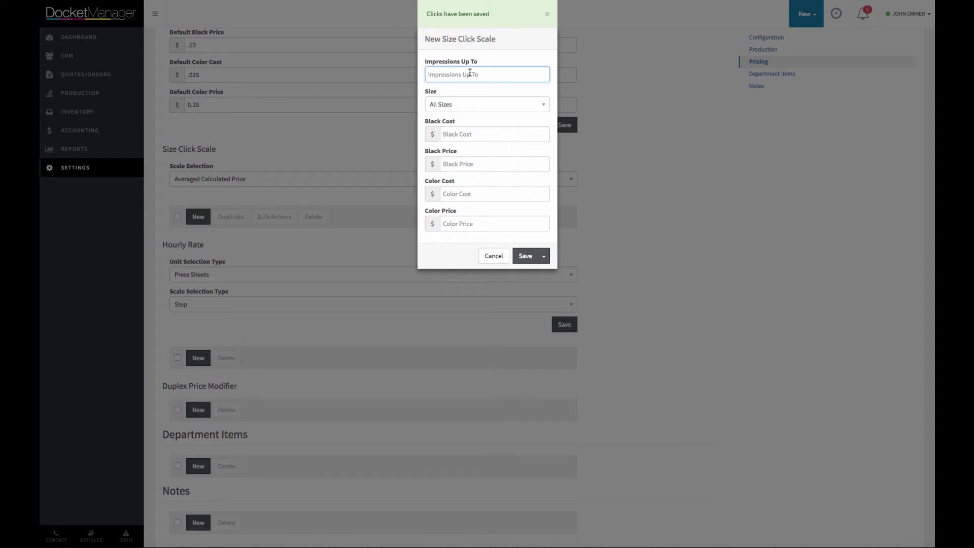
pyautogui.write('5000')
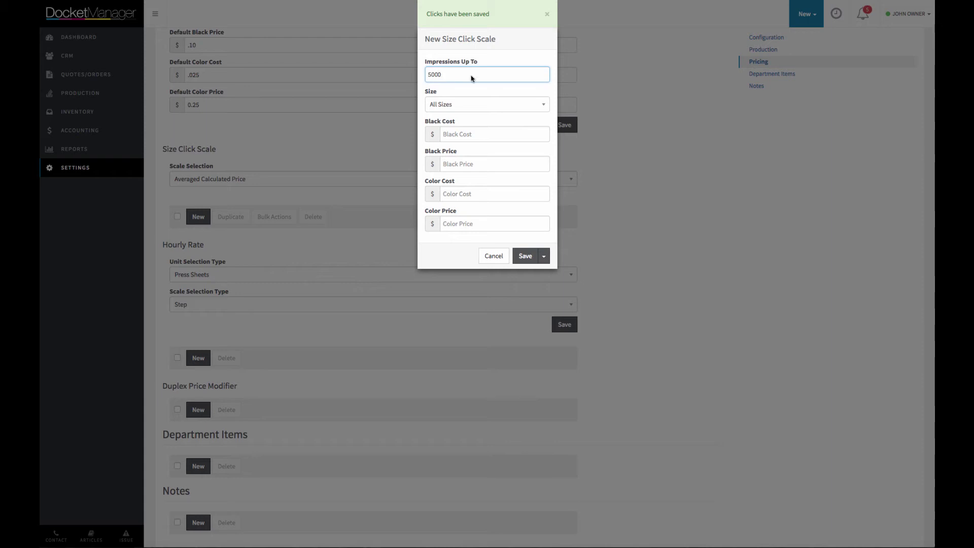
pyautogui.click(482, 104)
pyautogui.write('8.5')
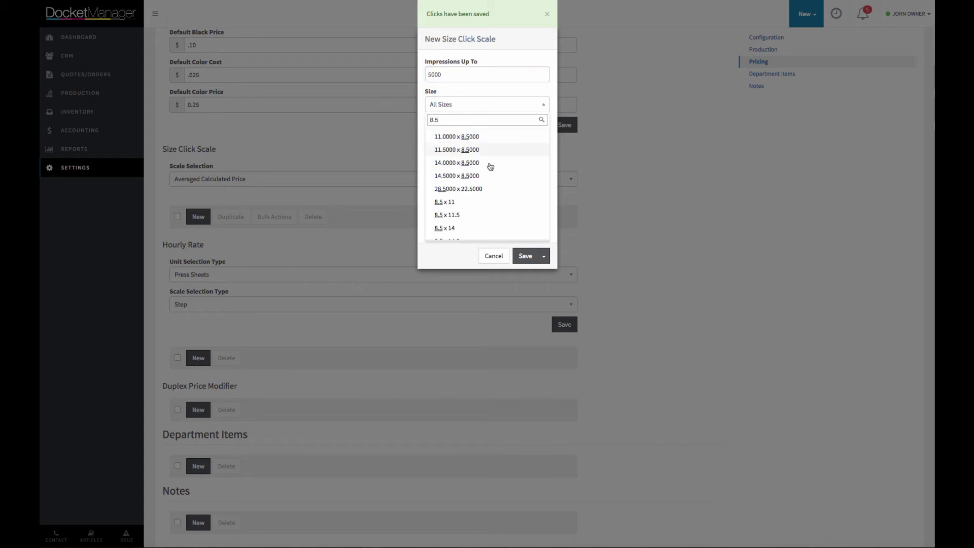
pyautogui.click(476, 203)
# Step: Set the size click scale's black cost to $.001 and black price to $.20
pyautogui.click(468, 134)
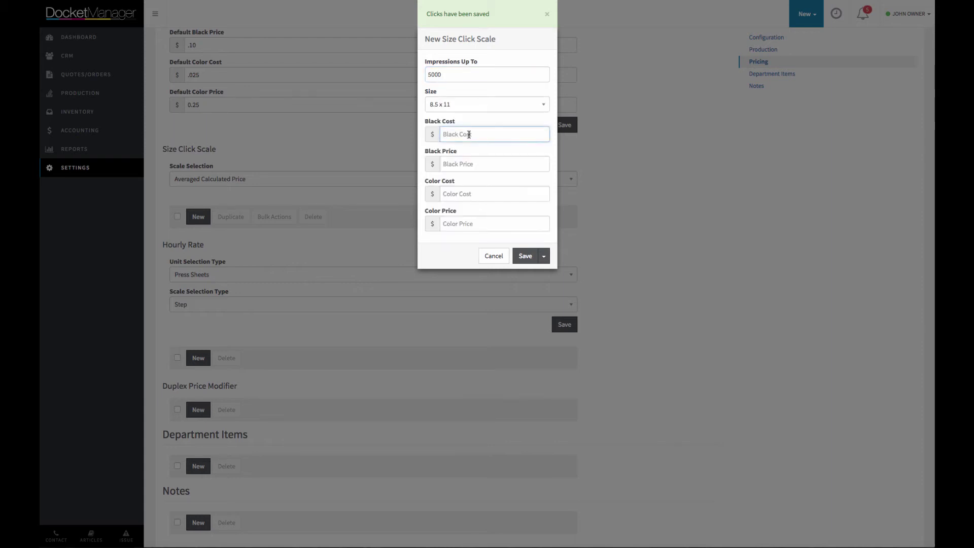
pyautogui.write('.001')
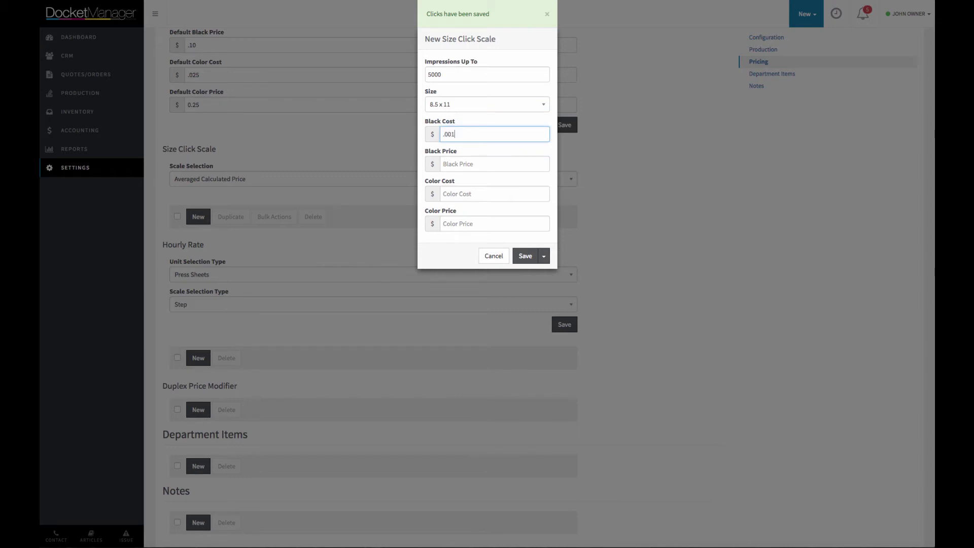
pyautogui.press('Tab')
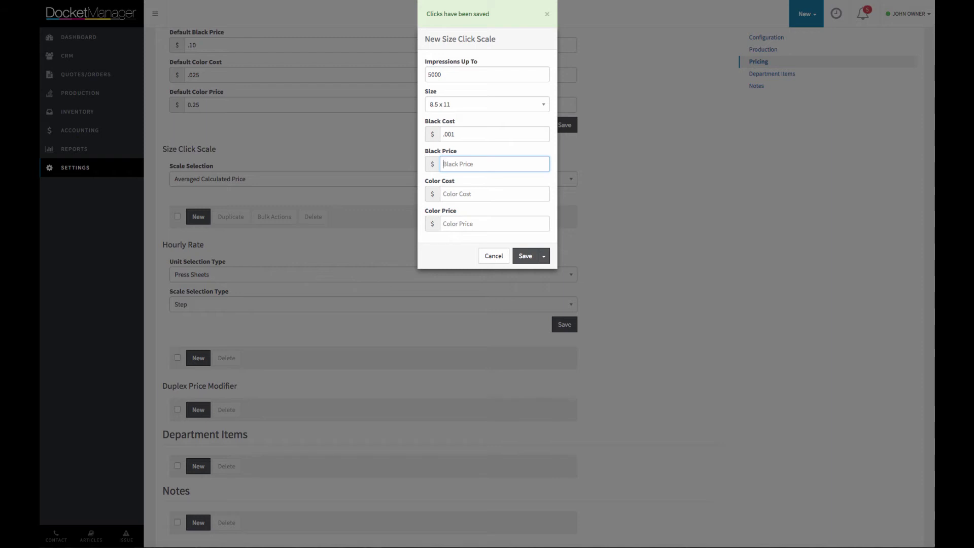
pyautogui.write('.20')
pyautogui.press('Tab')
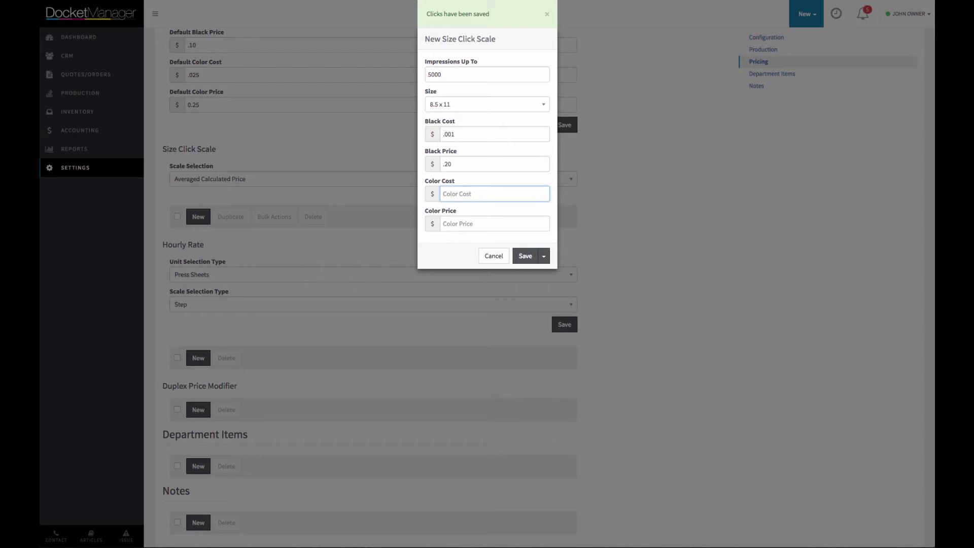
# Step: Set the size click scale's color cost to $0.025 and color price to $0.30, and save it while starting another scale
pyautogui.write('0.025')
pyautogui.press('Tab')
pyautogui.write('0.')
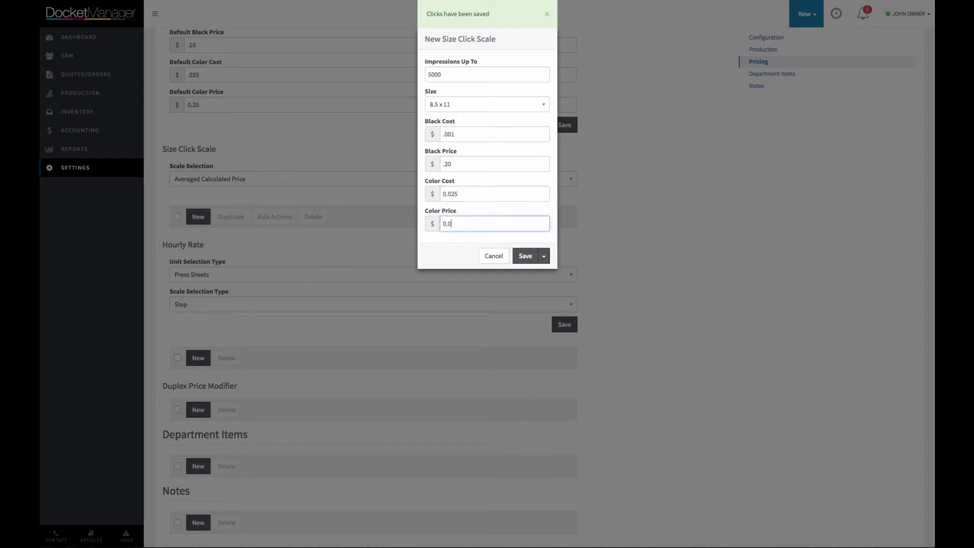
pyautogui.write('30')
pyautogui.click(546, 263)
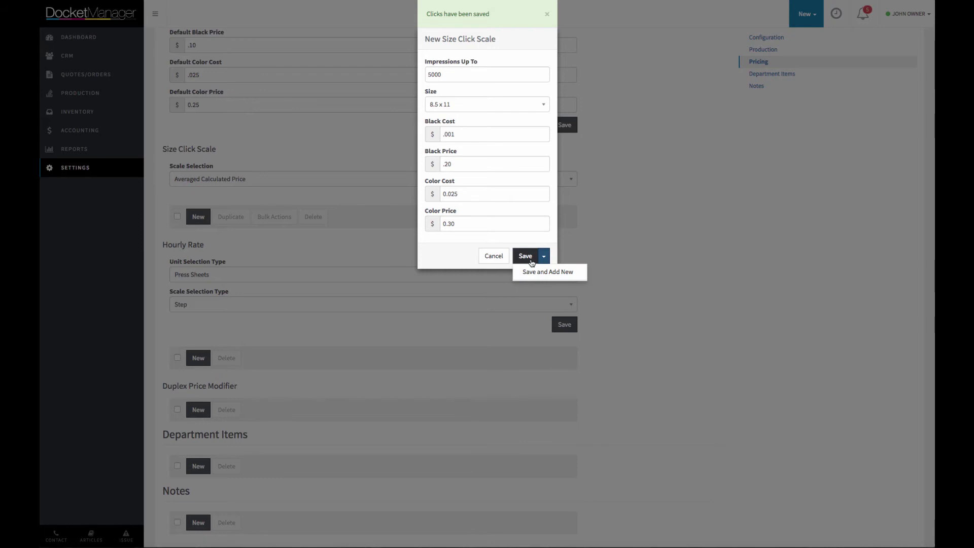
pyautogui.click(569, 278)
pyautogui.click(544, 256)
pyautogui.click(542, 272)
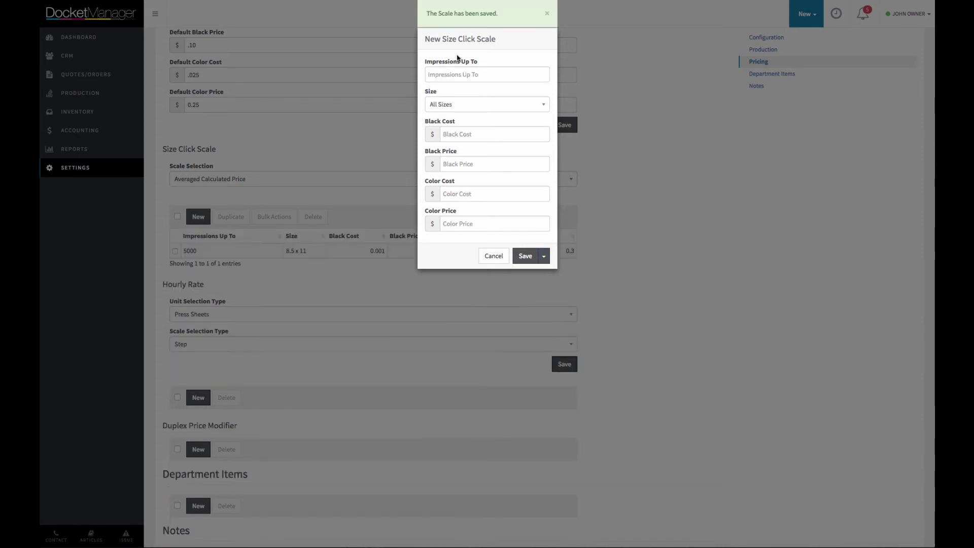
# Step: Set the new size click scale to impressions up to 10000 with size 8.5 x 11
pyautogui.click(455, 74)
pyautogui.write('10000')
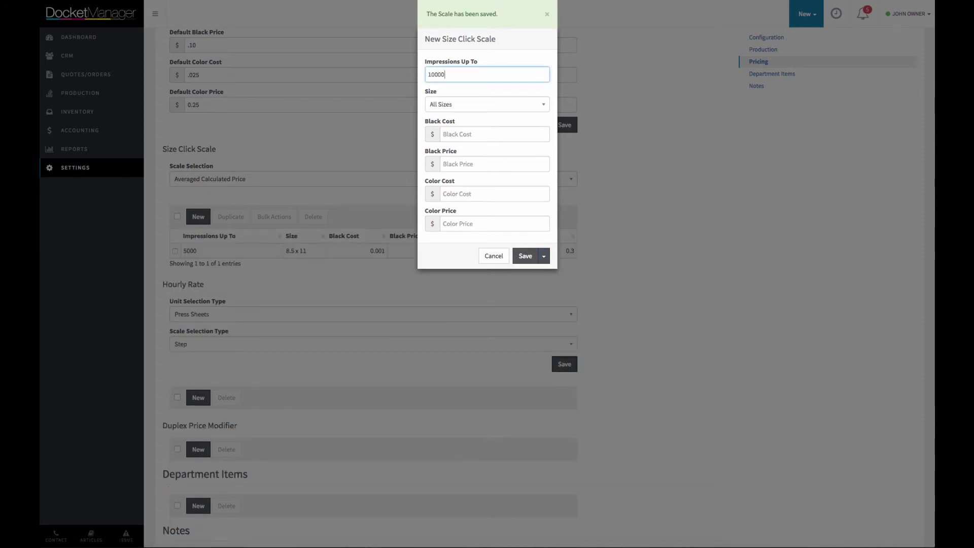
pyautogui.click(468, 104)
pyautogui.write('8.5')
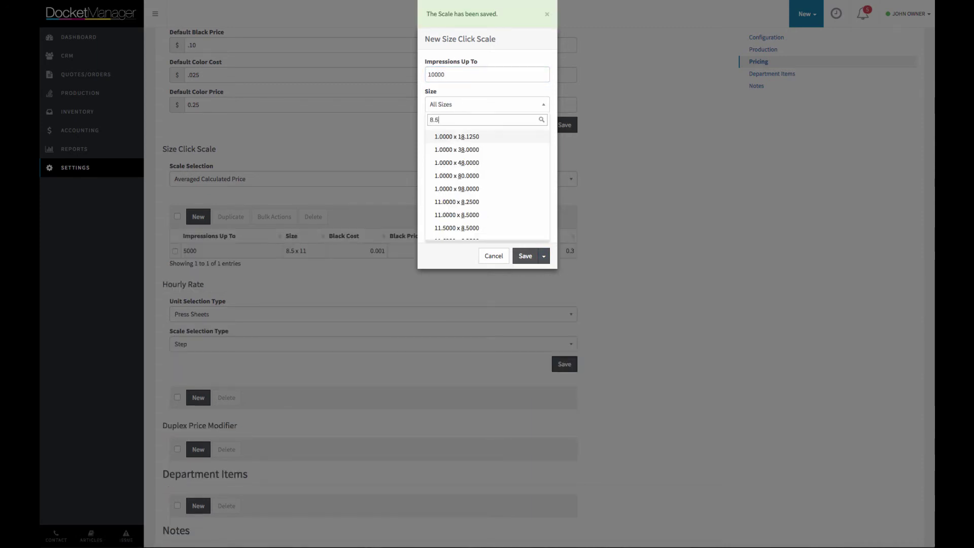
pyautogui.click(442, 202)
# Step: Set the 10000-impression scale's black cost to $0.001 and black price to $0.10
pyautogui.click(470, 134)
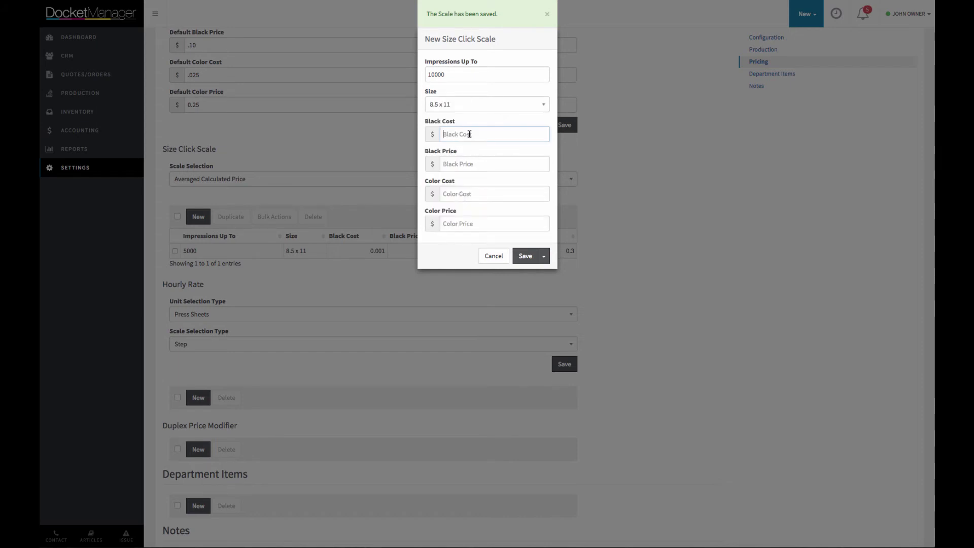
pyautogui.write('0.001')
pyautogui.press('Tab')
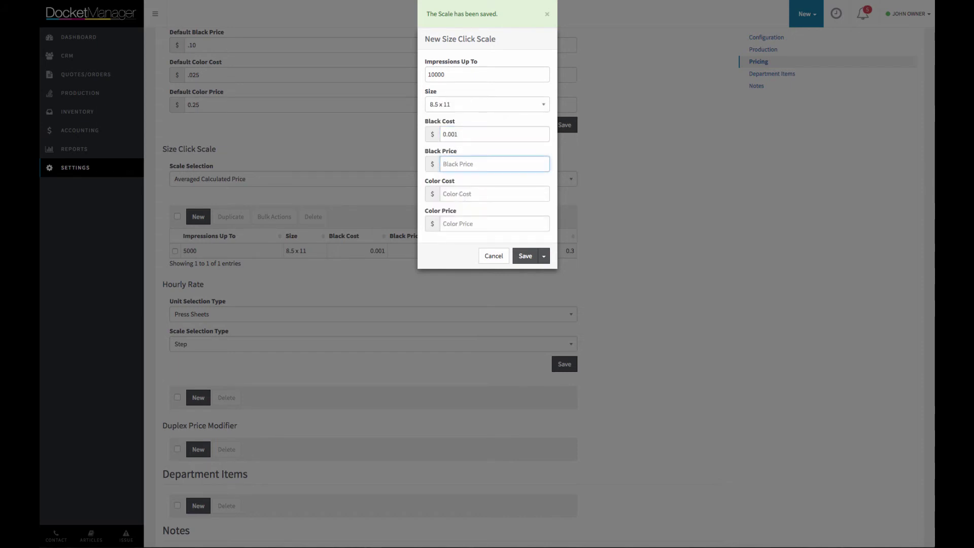
pyautogui.write('0.10')
pyautogui.press('Tab')
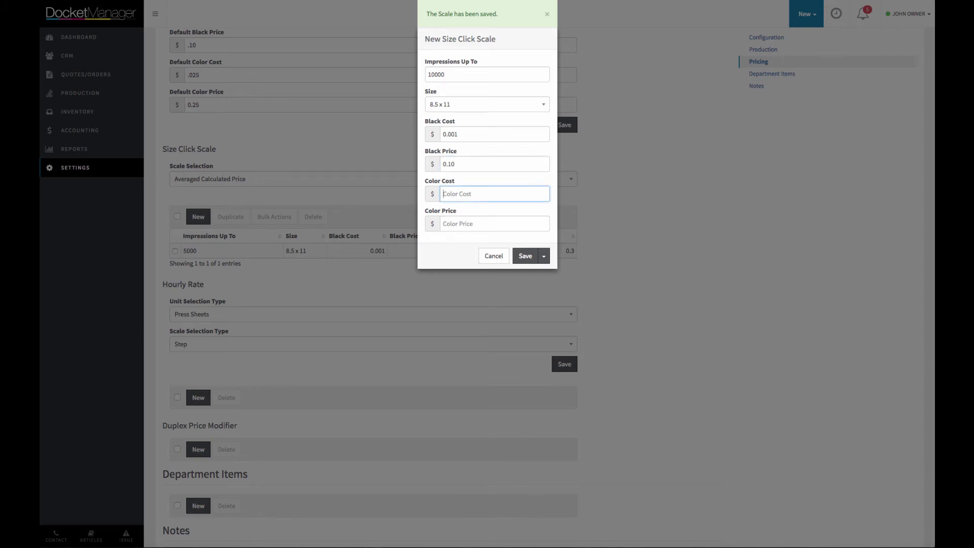
# Step: Set the 10000-impression scale's color cost to $0.025 and color price to $0.20, and save the scale
pyautogui.write('0.025')
pyautogui.press('Tab')
pyautogui.write('0.')
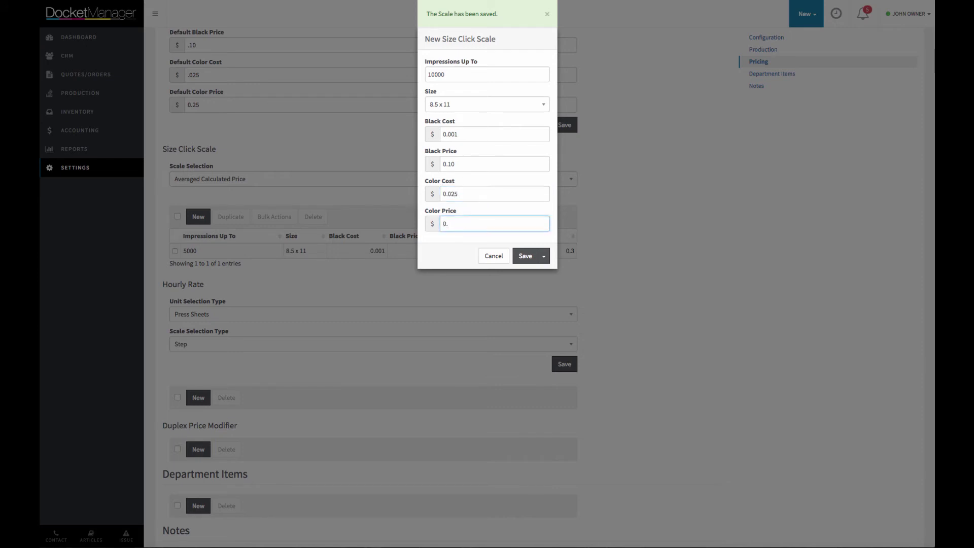
pyautogui.write('20')
pyautogui.click(528, 256)
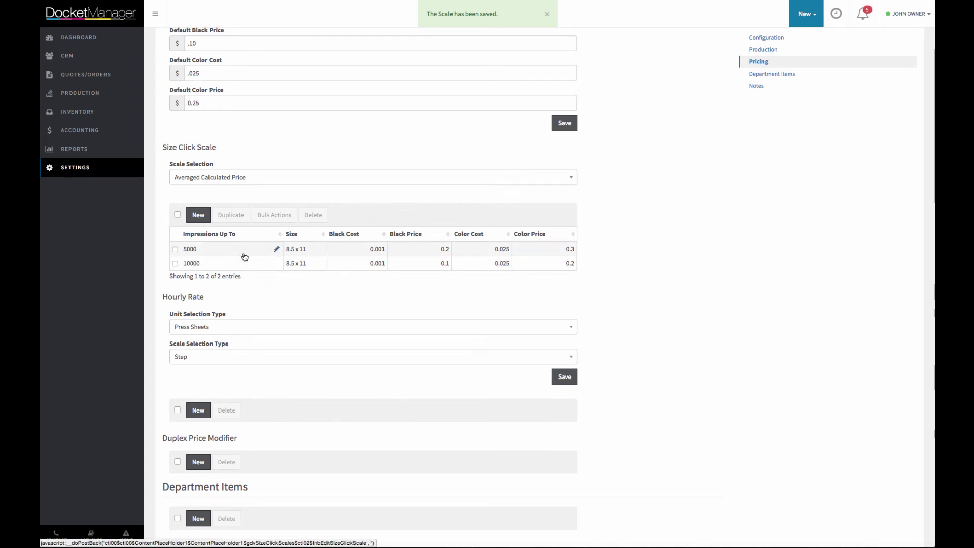
# Step: Duplicate both size click scales and bulk change one 5000 and one 10000 entry to size 11 x 17
pyautogui.click(177, 215)
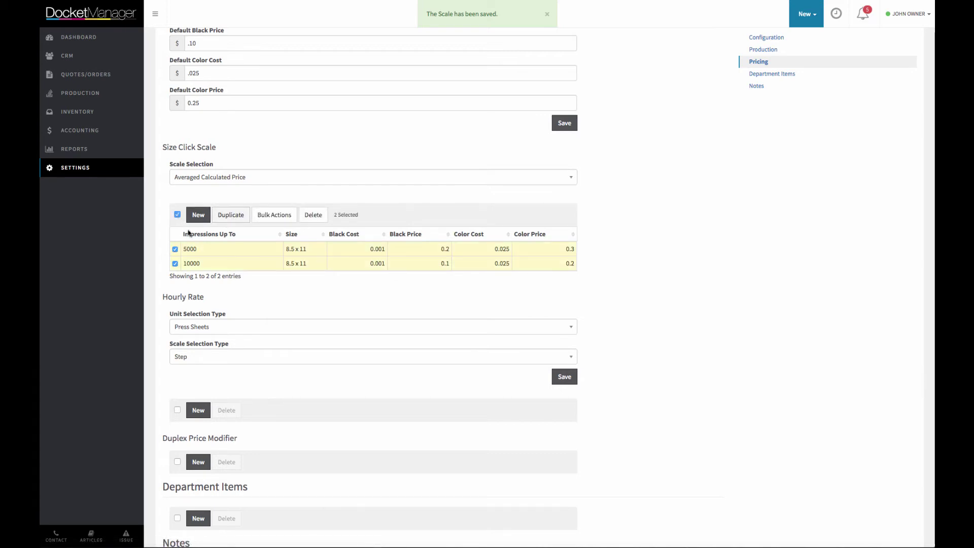
pyautogui.click(230, 216)
pyautogui.click(175, 264)
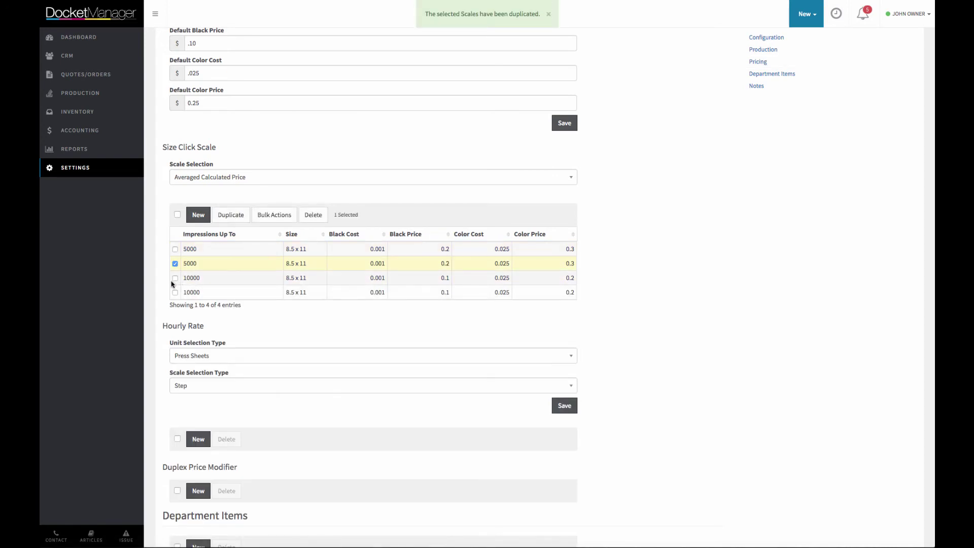
pyautogui.click(175, 278)
pyautogui.click(259, 218)
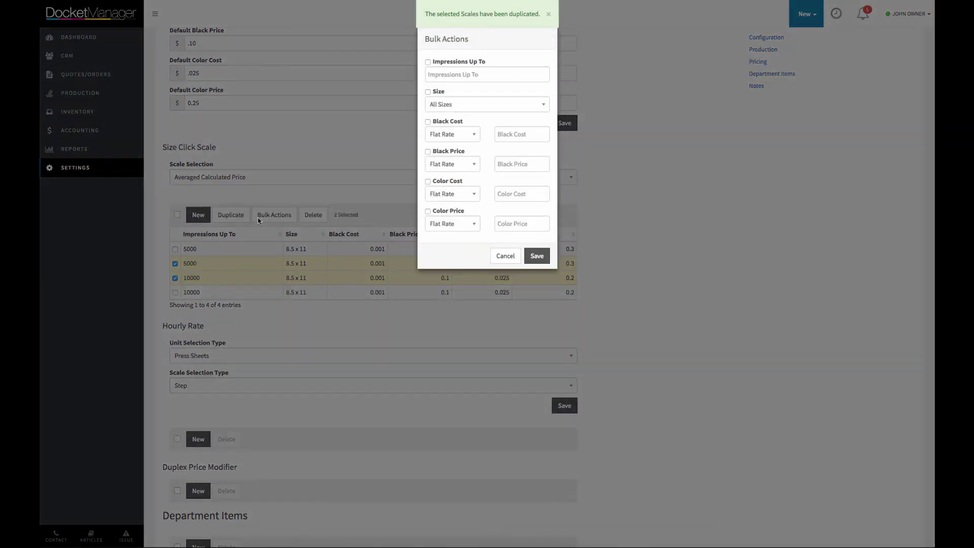
pyautogui.click(476, 104)
pyautogui.write('11')
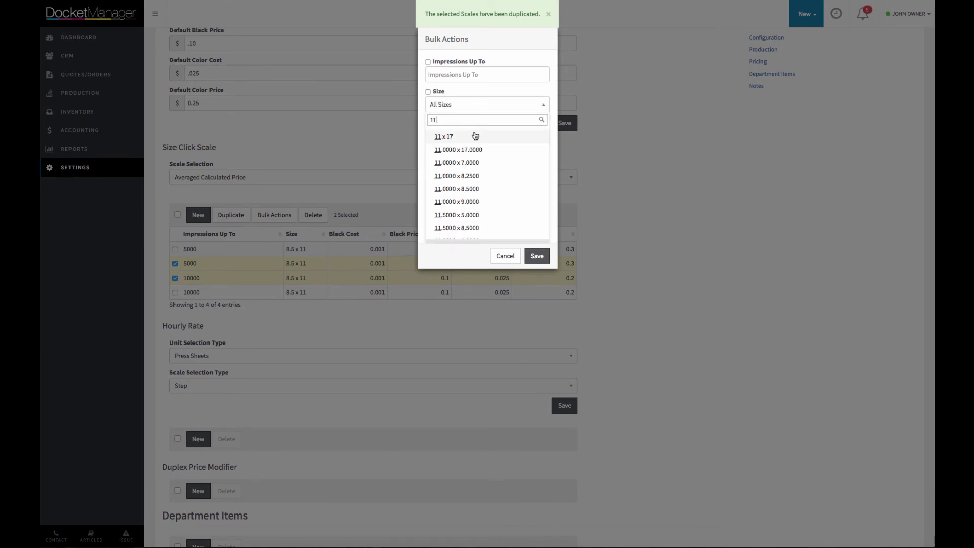
pyautogui.click(474, 135)
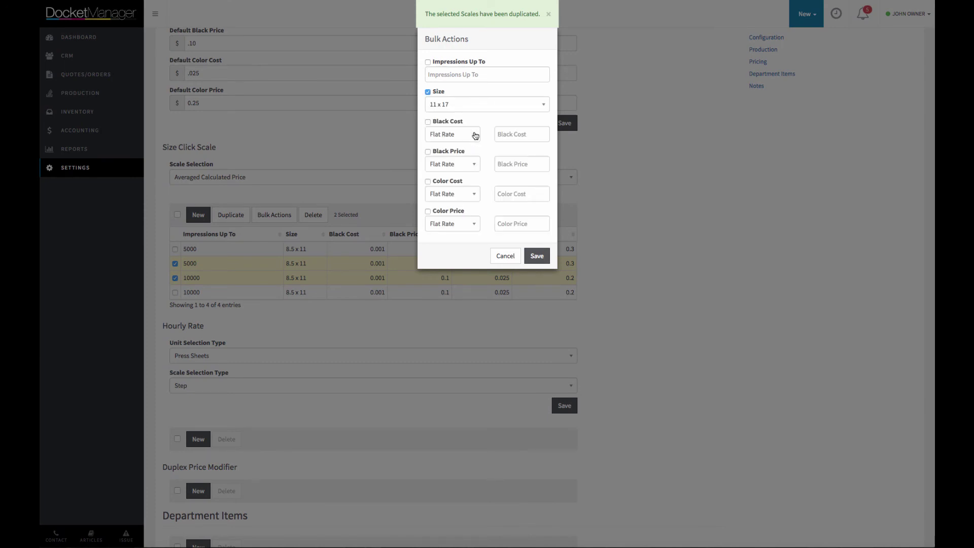
pyautogui.click(537, 257)
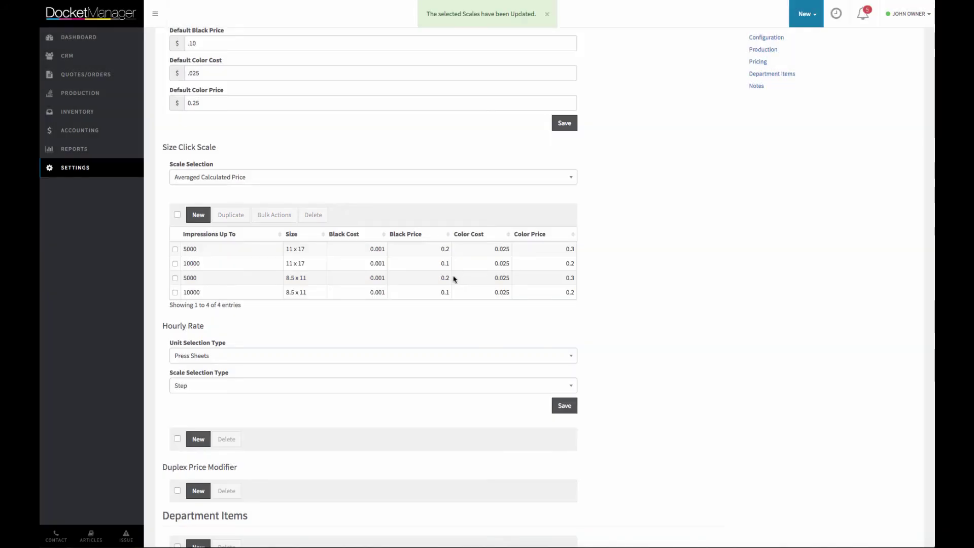
# Step: Set the 11 x 17 scale for 5000 impressions to a black price of $0.25 and a color price of $0.45, and save it
pyautogui.click(239, 251)
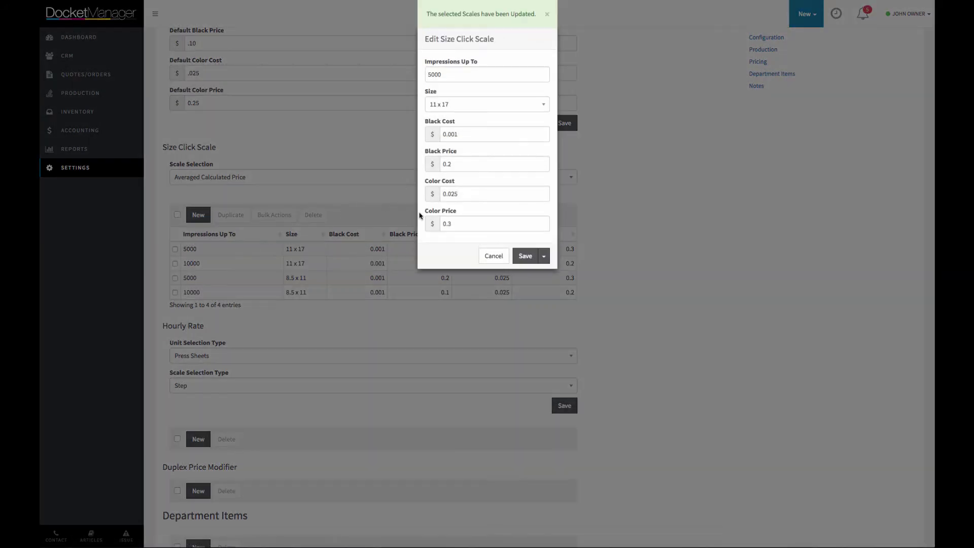
pyautogui.click(462, 163)
pyautogui.write('5')
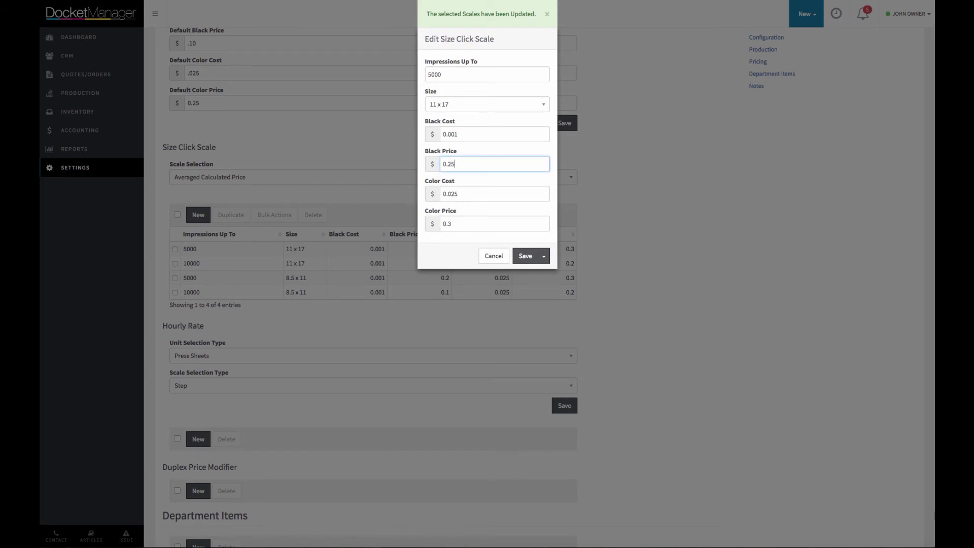
pyautogui.click(458, 223)
pyautogui.press('BackSpace')
pyautogui.write('45')
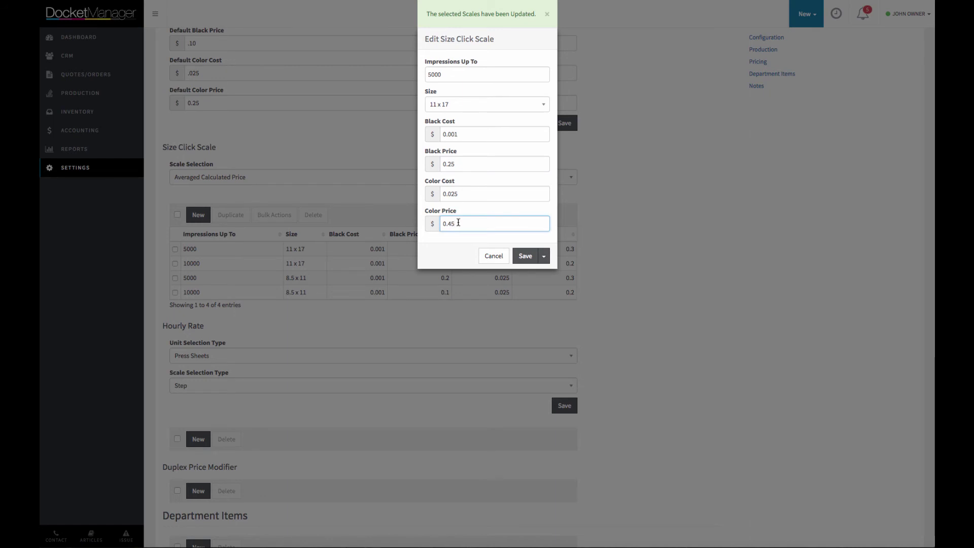
pyautogui.click(525, 256)
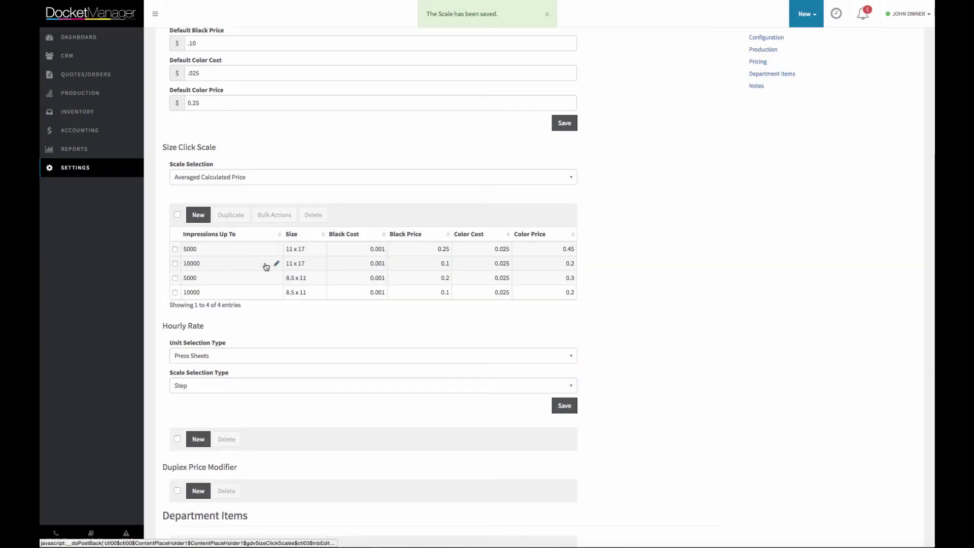
# Step: Set the 11 x 17 scale for 10000 impressions to a black price of $0.15 and a color price of $0.3, and save it
pyautogui.click(265, 263)
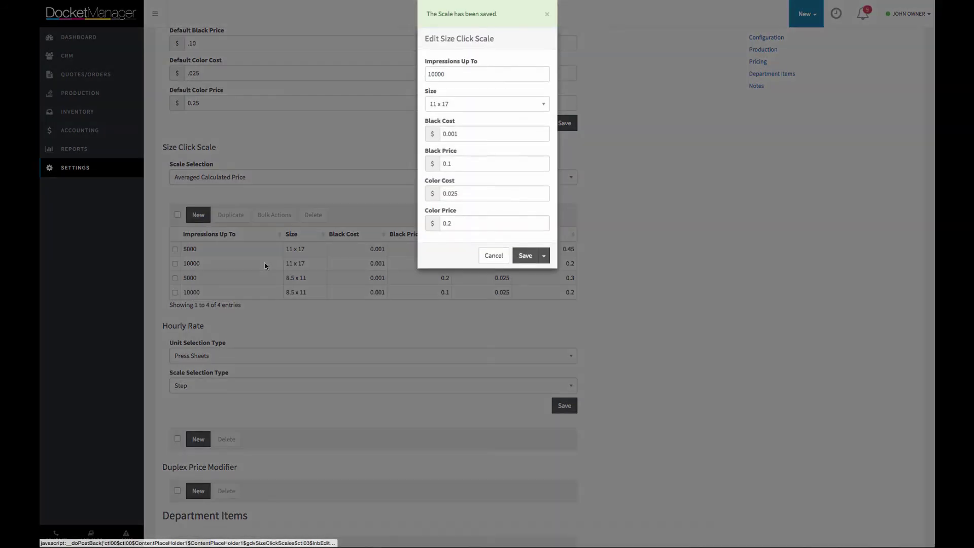
pyautogui.click(461, 165)
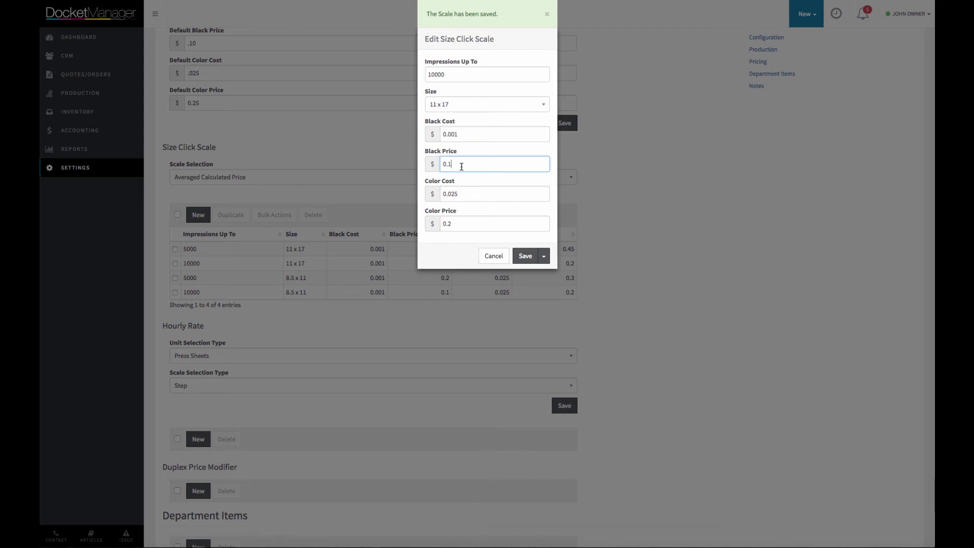
pyautogui.write('5')
pyautogui.click(460, 222)
pyautogui.press('BackSpace')
pyautogui.write('3')
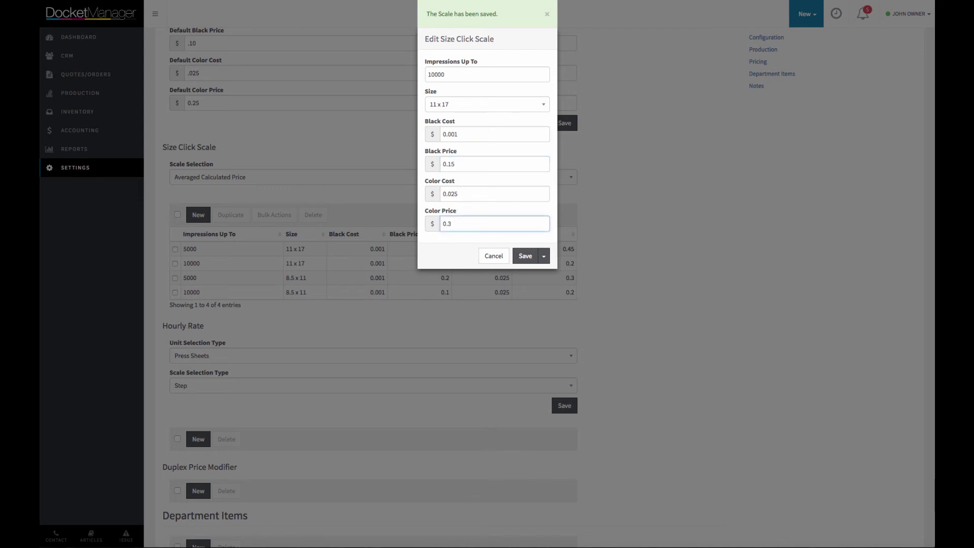
pyautogui.click(519, 257)
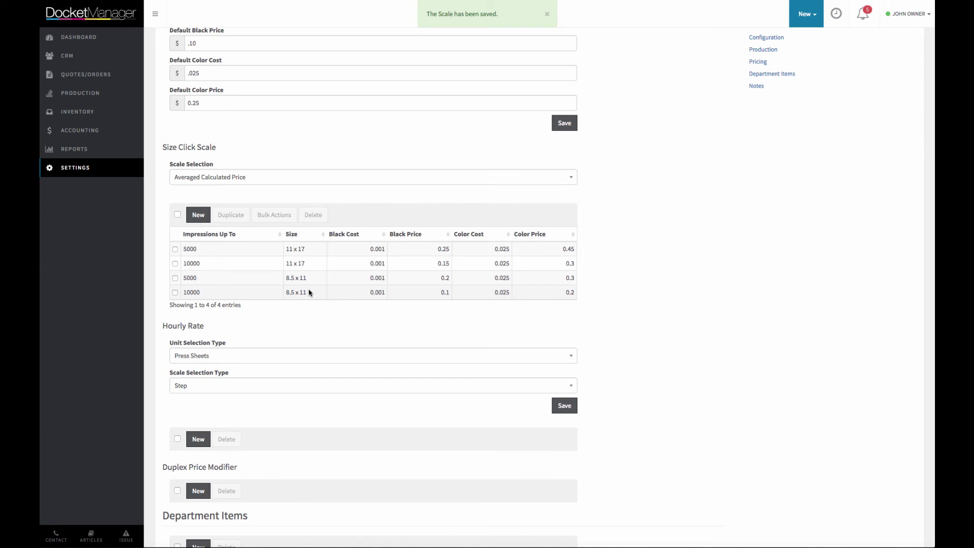
# Step: Configure the hourly rate with Press Sheets as the unit selection type and Averaged as the scale selection type, and save
pyautogui.scroll(-4, 309, 292)
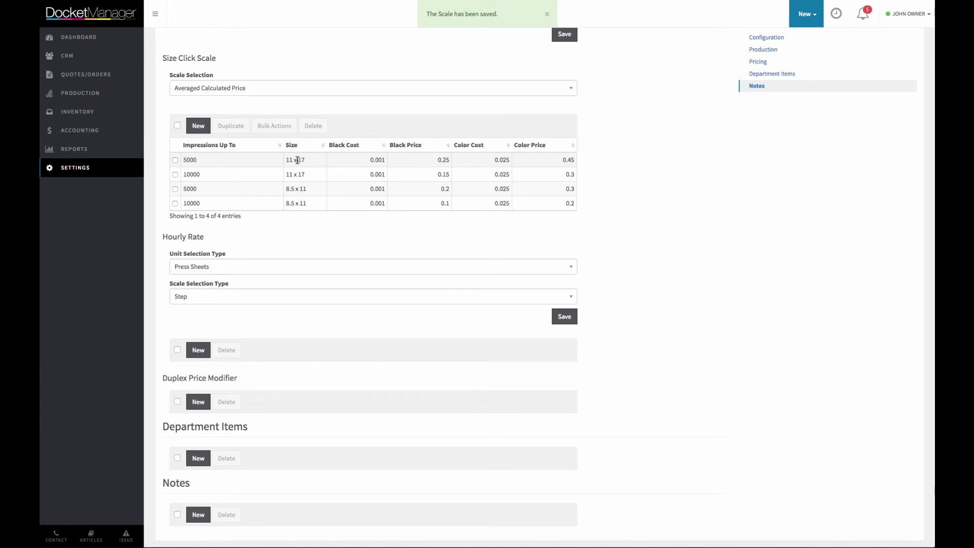
pyautogui.scroll(-1, 249, 249)
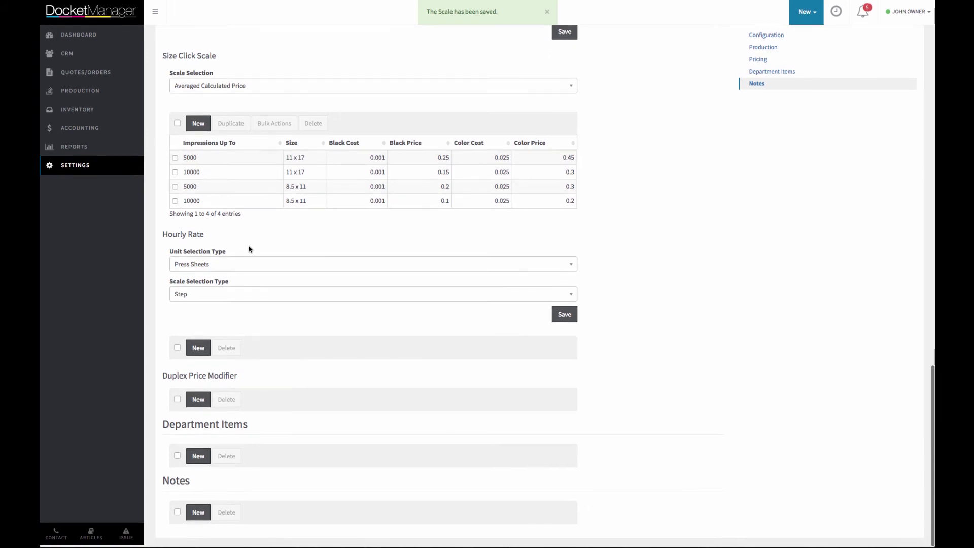
pyautogui.click(220, 266)
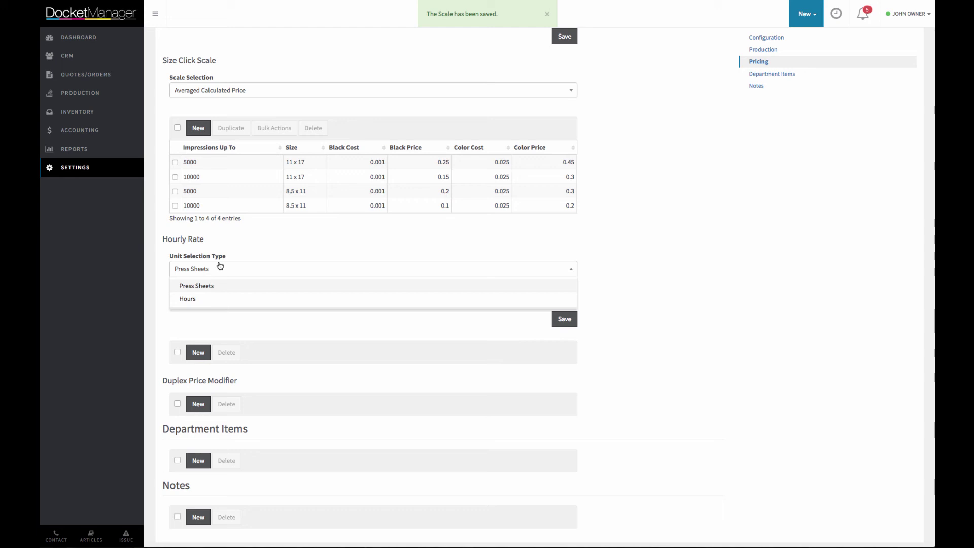
pyautogui.click(189, 288)
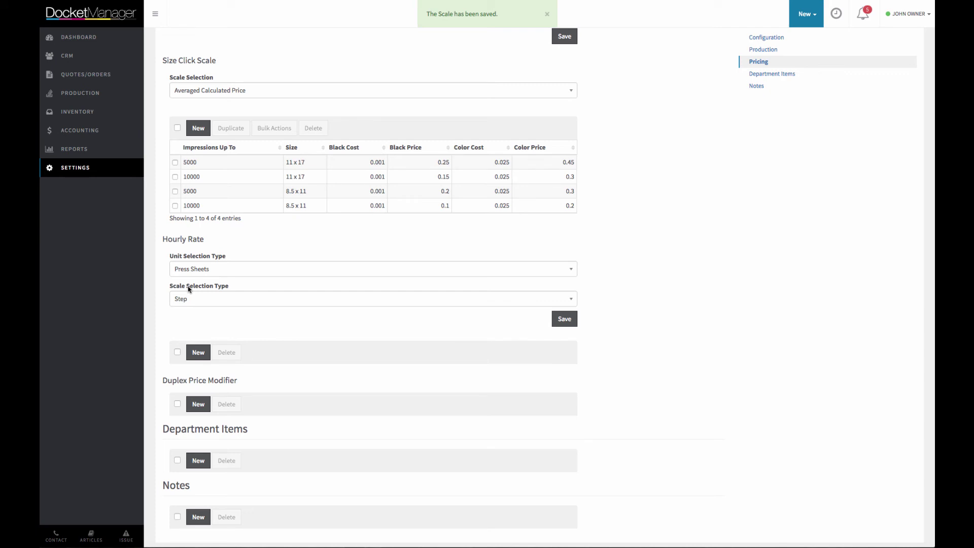
pyautogui.click(194, 299)
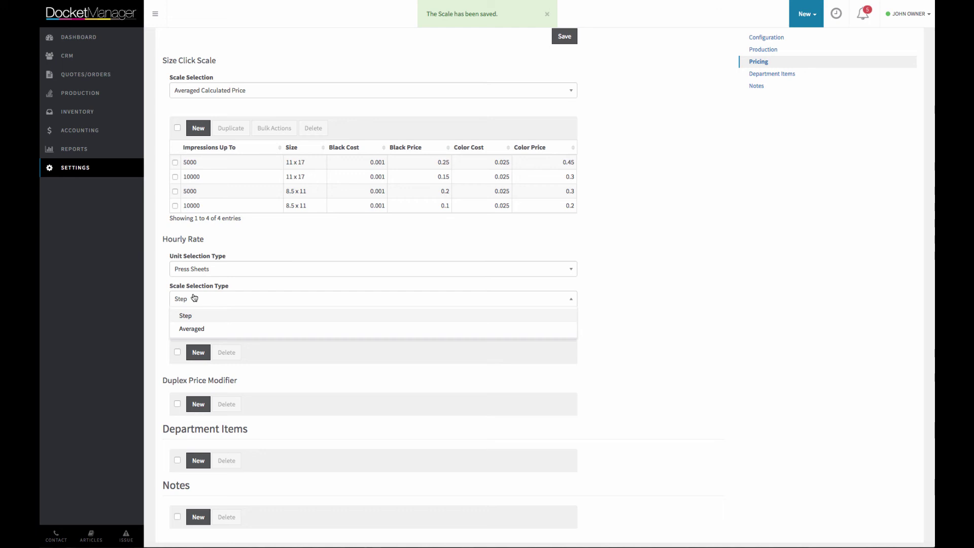
pyautogui.scroll(-1, 194, 298)
pyautogui.click(198, 328)
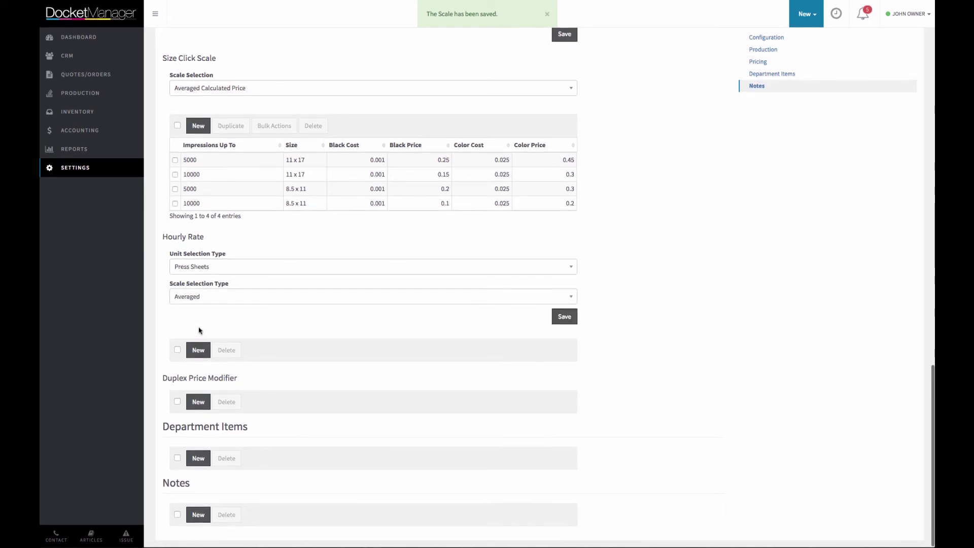
pyautogui.click(563, 325)
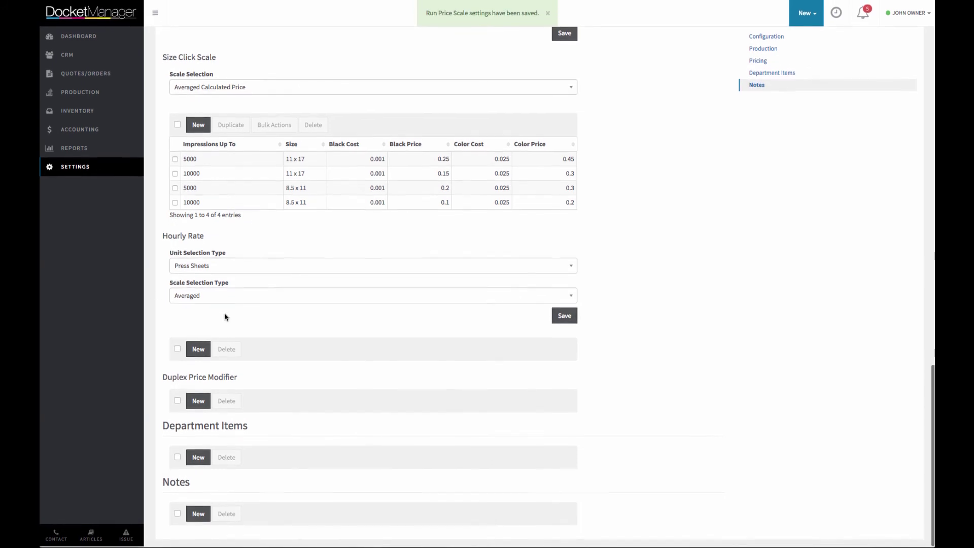
# Step: Add an hourly rate of $20 per hour for up to 5000 press sheets, saving it and starting another rate
pyautogui.click(199, 351)
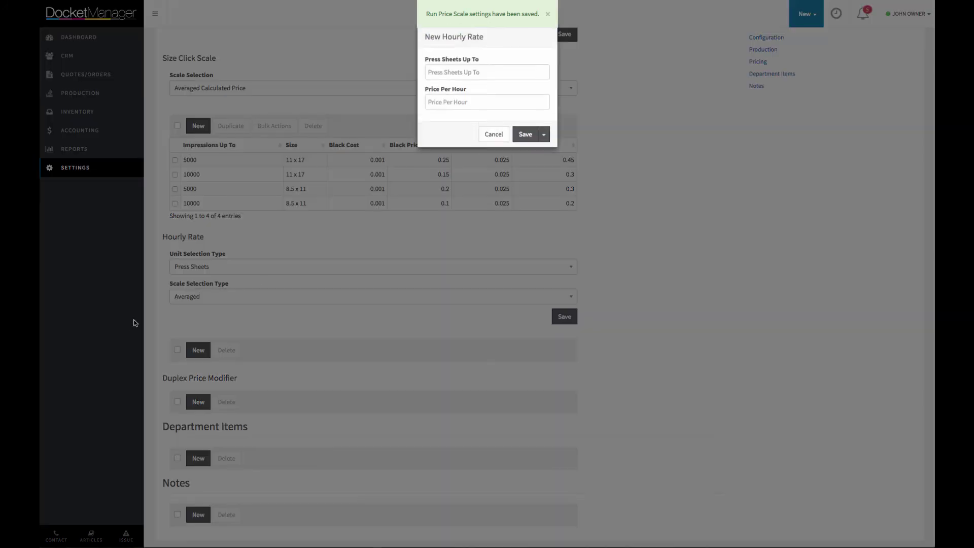
pyautogui.click(471, 80)
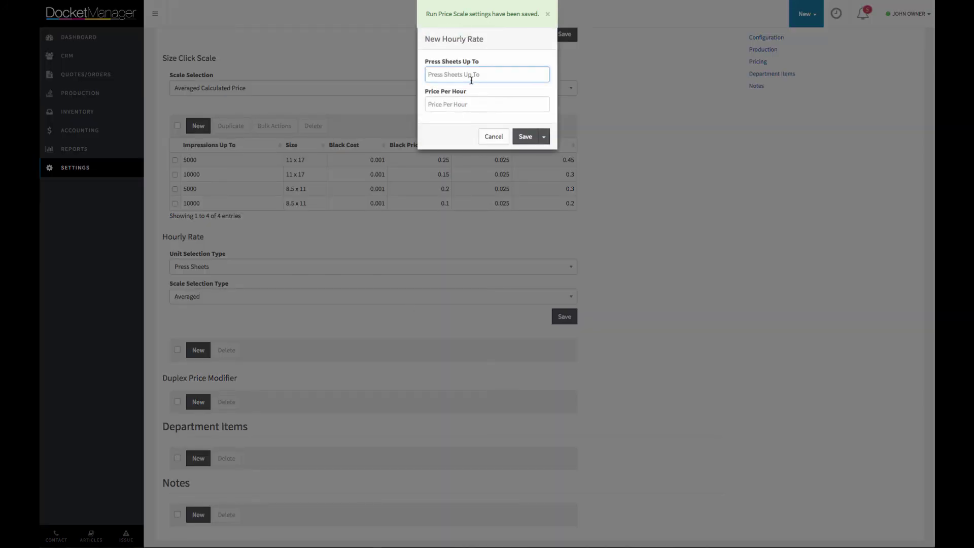
pyautogui.write('5000')
pyautogui.press('Tab')
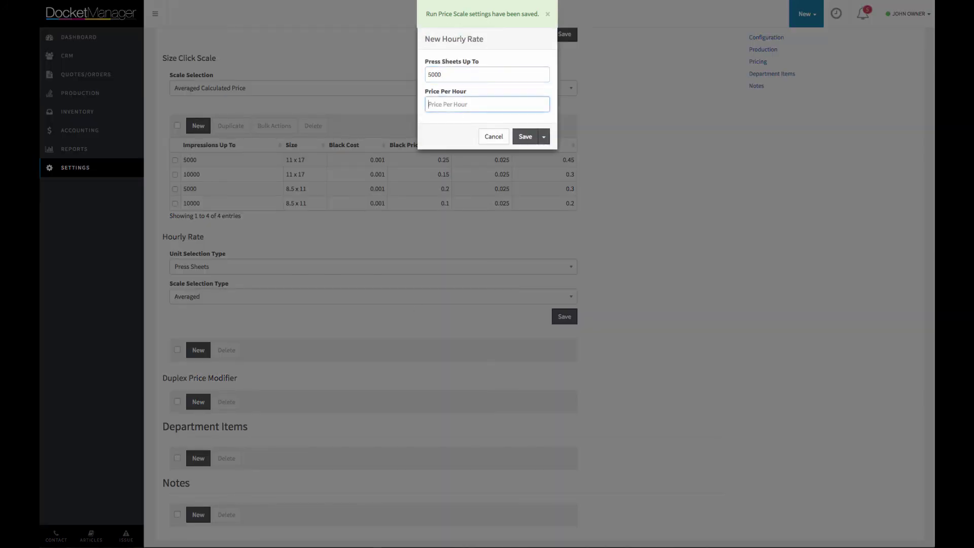
pyautogui.write('15')
pyautogui.press('BackSpace')
pyautogui.press('BackSpace')
pyautogui.write('200')
pyautogui.click(543, 136)
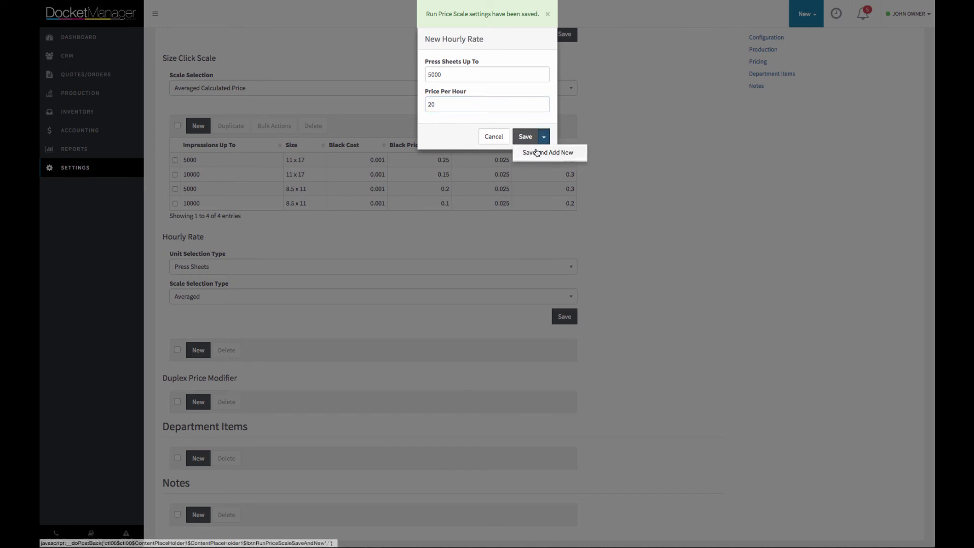
pyautogui.click(537, 152)
# Step: Set the second hourly rate to $15 per hour for up to 1000 press sheets and save it
pyautogui.click(495, 75)
pyautogui.write('10')
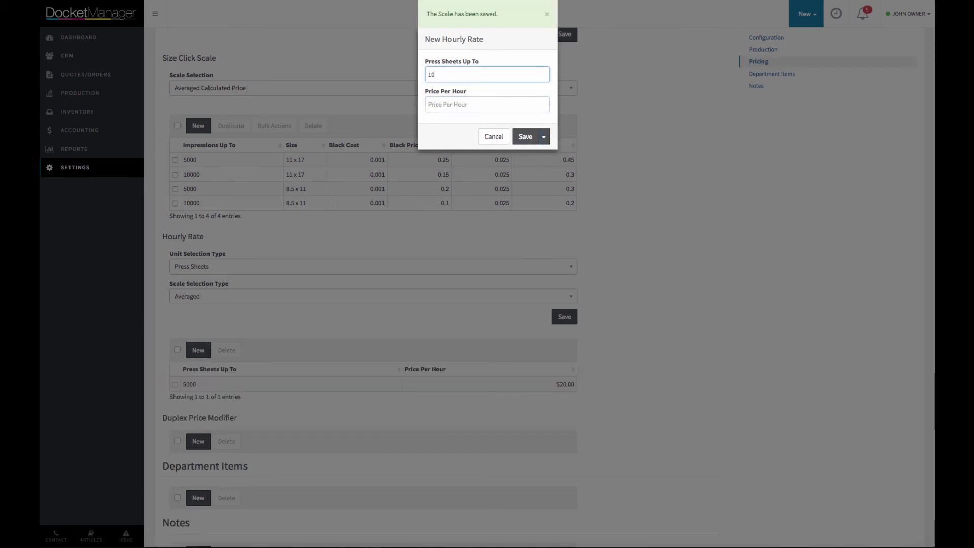
pyautogui.write('00')
pyautogui.press('Tab')
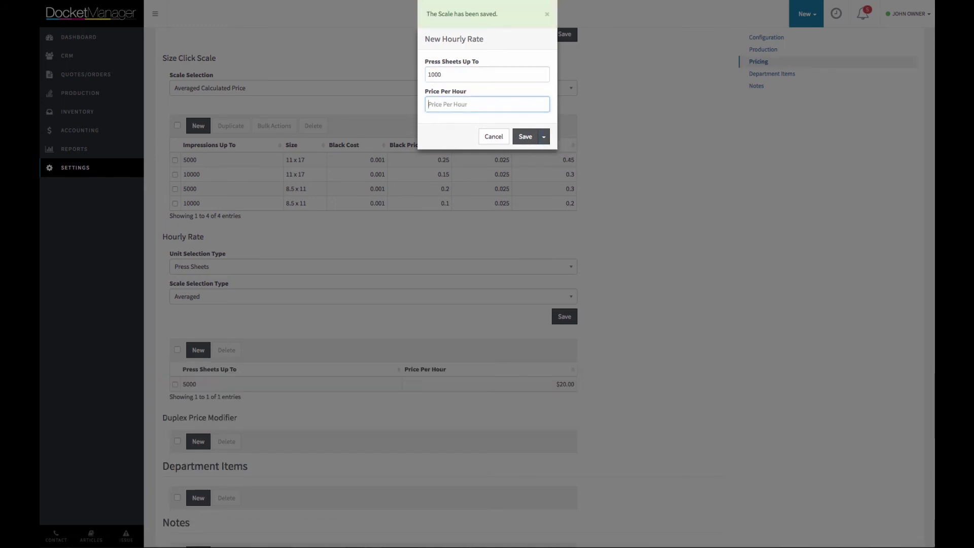
pyautogui.write('15')
pyautogui.click(525, 137)
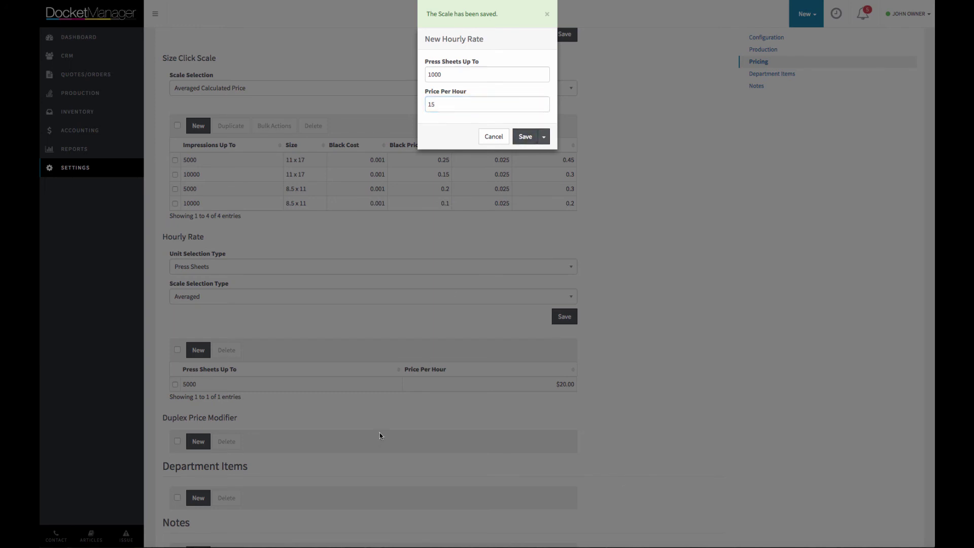
# Step: Add a duplex price modifier for up to 5000 impressions at size 8.5 x 11, changing black and color prices by 50%, and save it
pyautogui.scroll(-2, 380, 432)
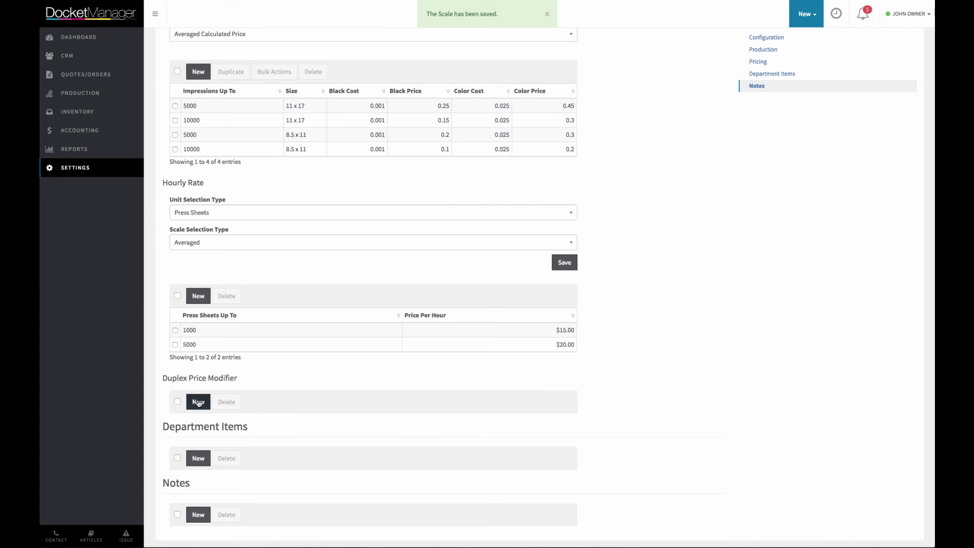
pyautogui.click(199, 402)
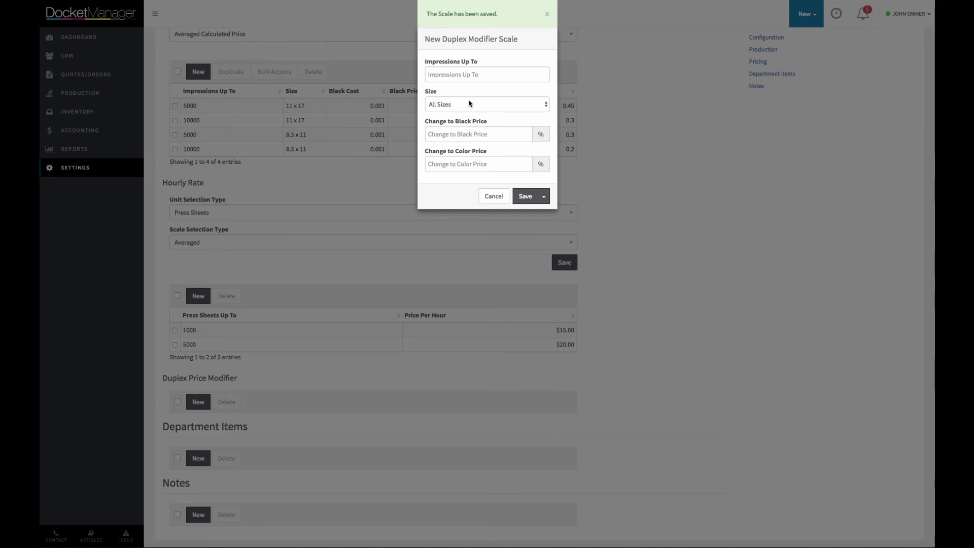
pyautogui.click(454, 75)
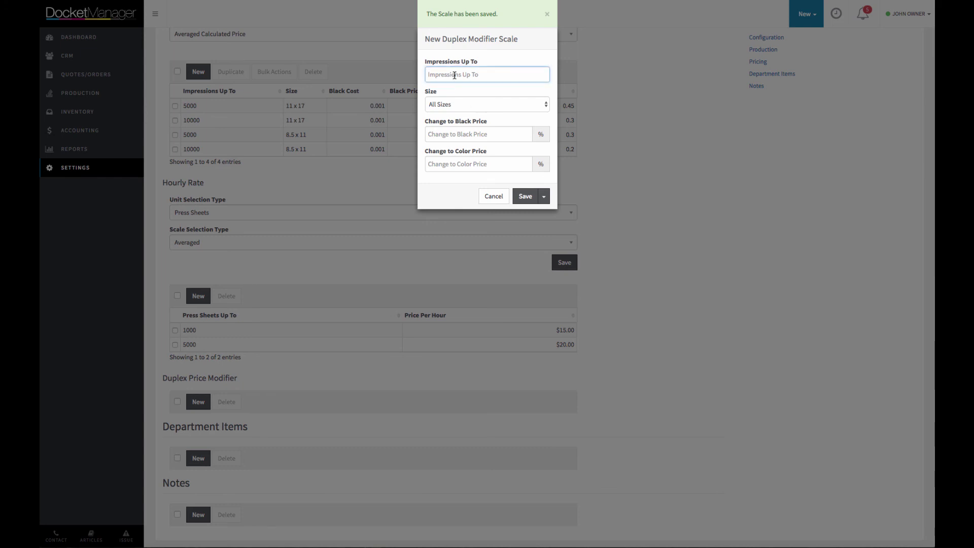
pyautogui.write('5000')
pyautogui.click(458, 100)
pyautogui.press('8')
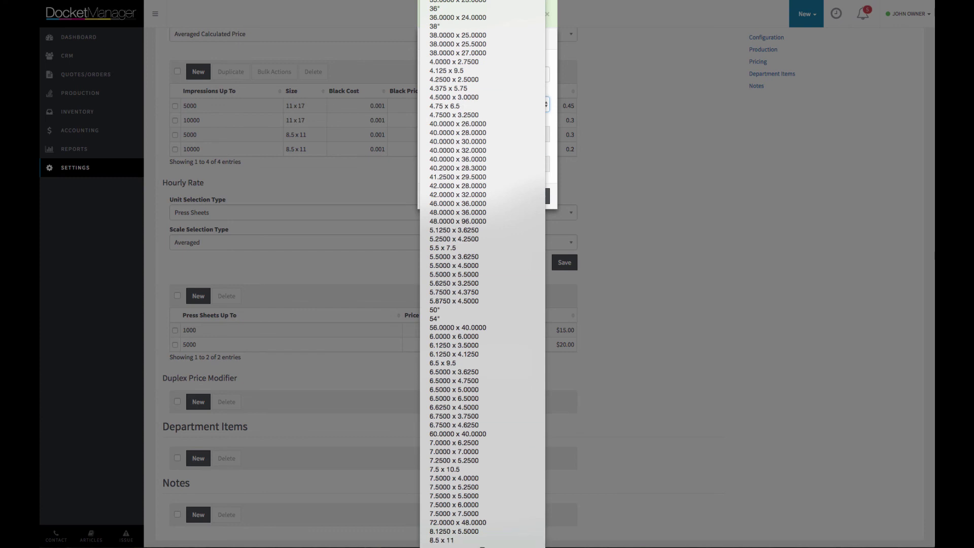
pyautogui.click(455, 523)
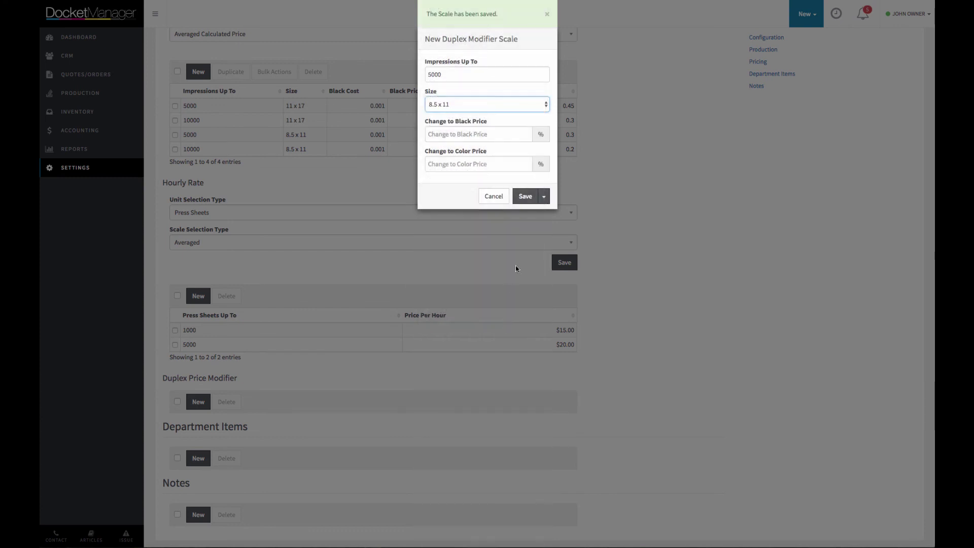
pyautogui.click(454, 129)
pyautogui.write('50')
pyautogui.press('Tab')
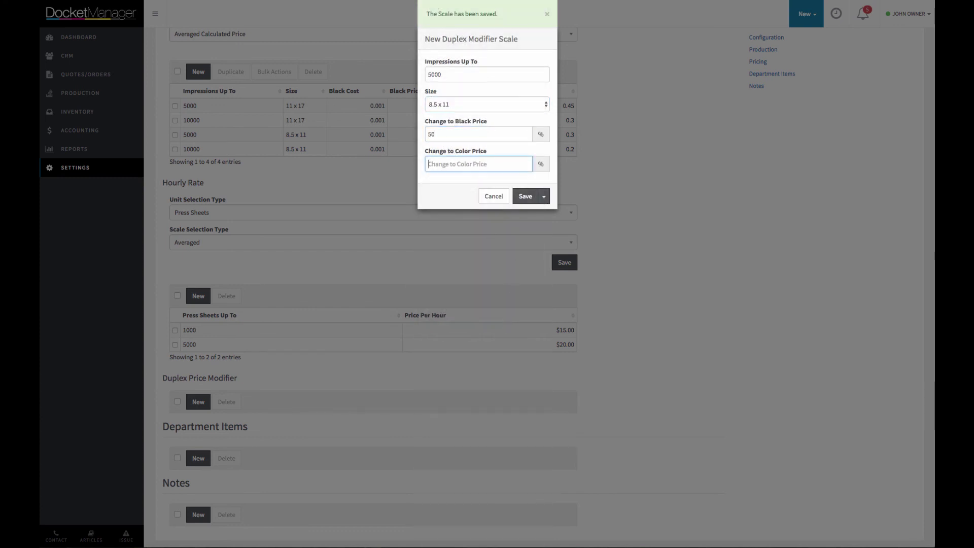
pyautogui.write('50')
pyautogui.click(525, 197)
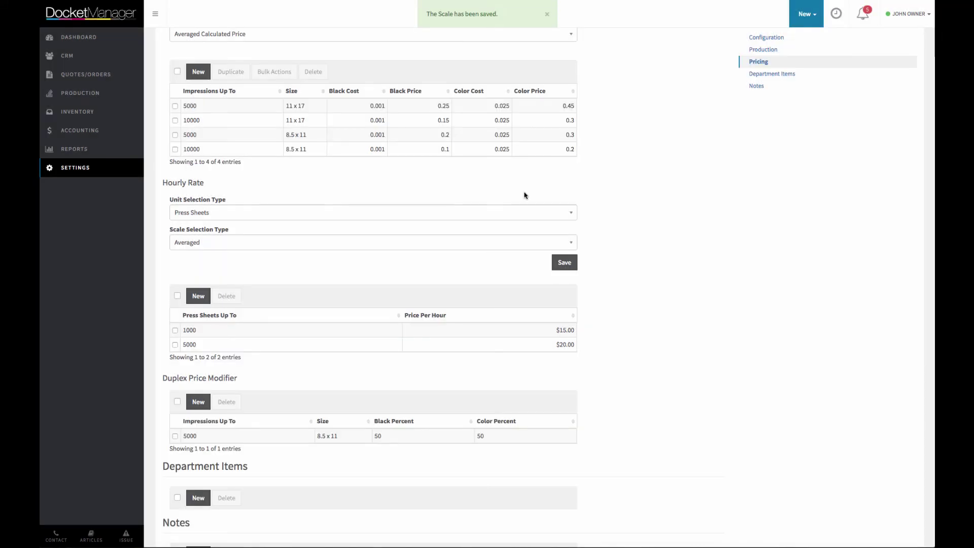
# Step: Review the press's size click prices, duplex modifier, blank note form and configuration without adding a note
pyautogui.moveTo(280, 151)
pyautogui.moveTo(439, 135); pyautogui.dragTo(453, 137)
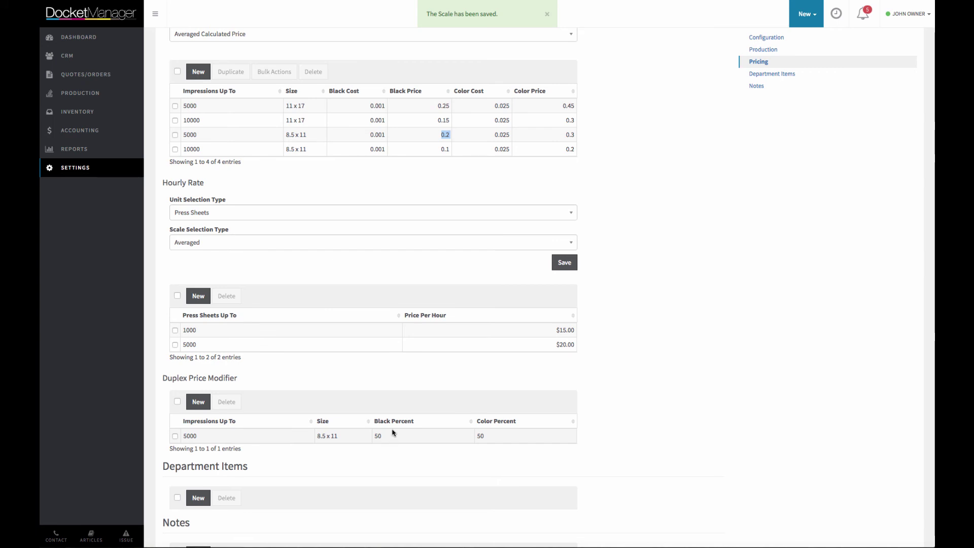
pyautogui.scroll(-2, 392, 434)
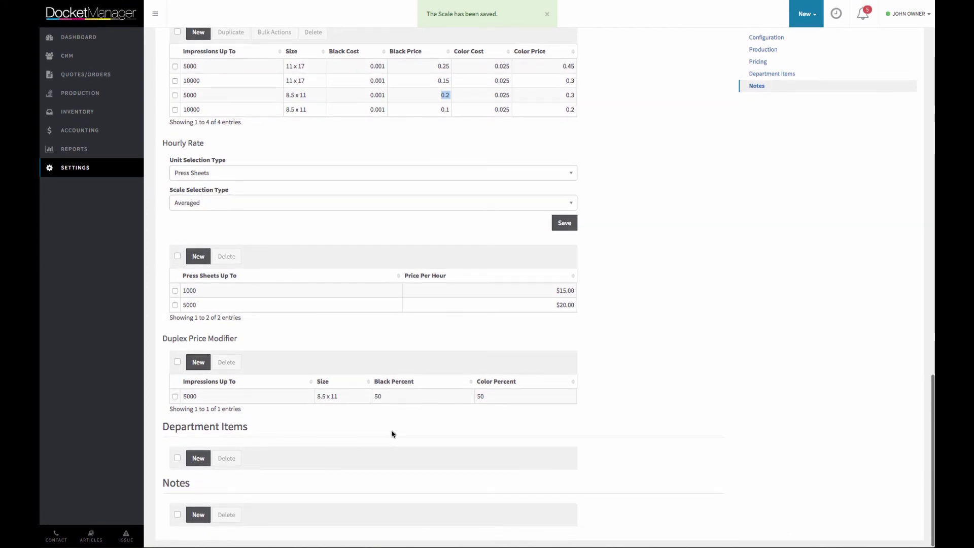
pyautogui.scroll(1, 330, 426)
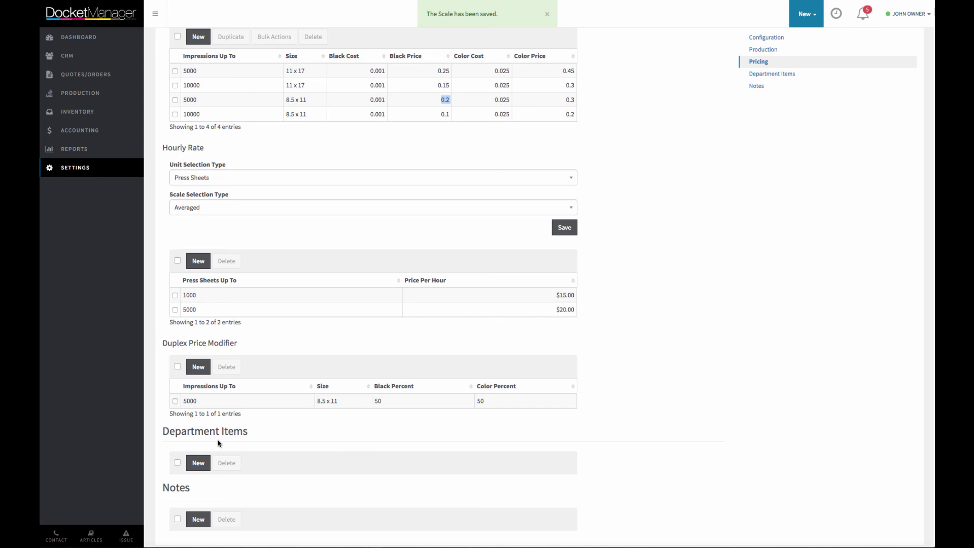
pyautogui.click(197, 519)
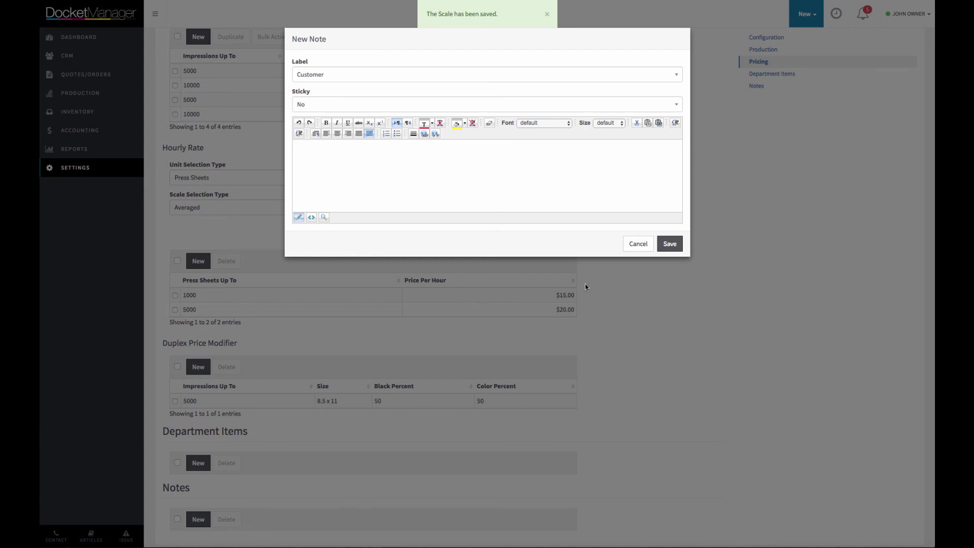
pyautogui.click(631, 246)
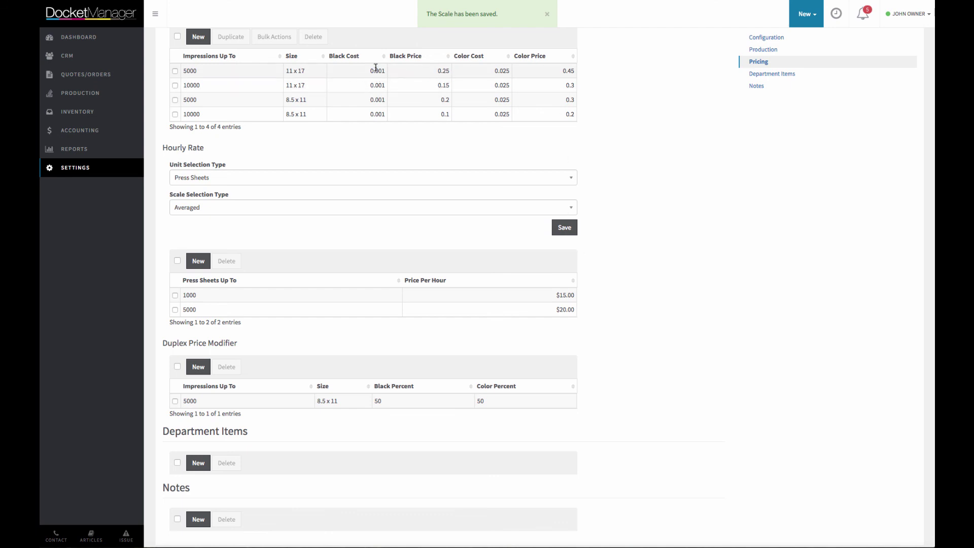
pyautogui.moveTo(441, 71); pyautogui.dragTo(457, 76)
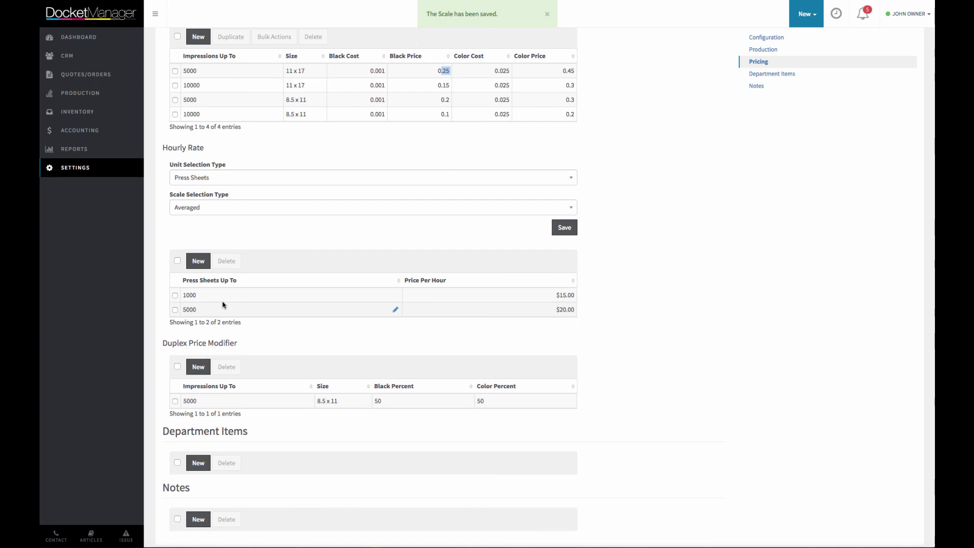
pyautogui.scroll(15, 419, 184)
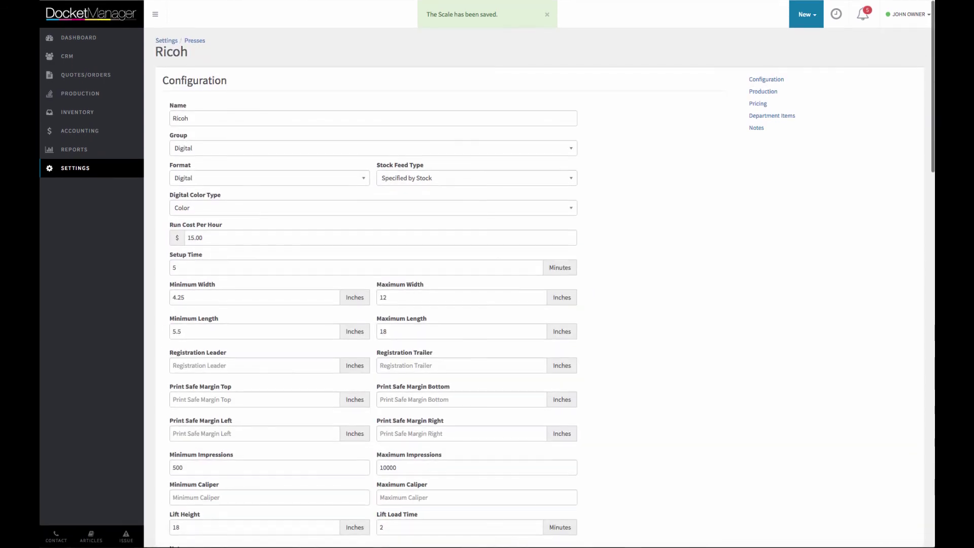